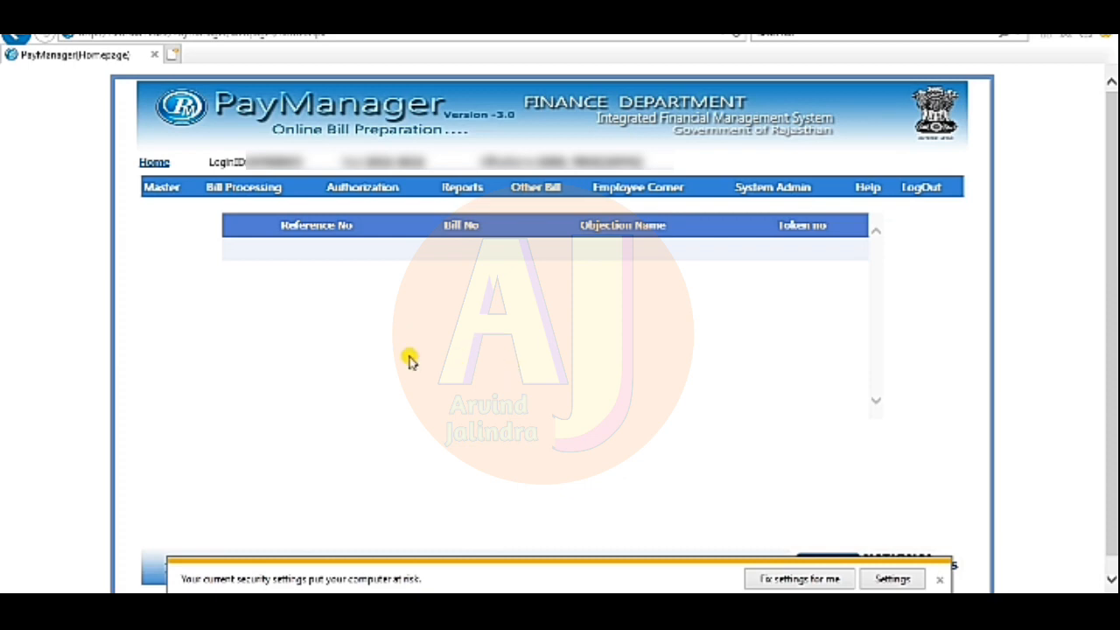
# Open the Salary Bill Confirmation page for salary preparation.
pyautogui.moveTo(247, 191)
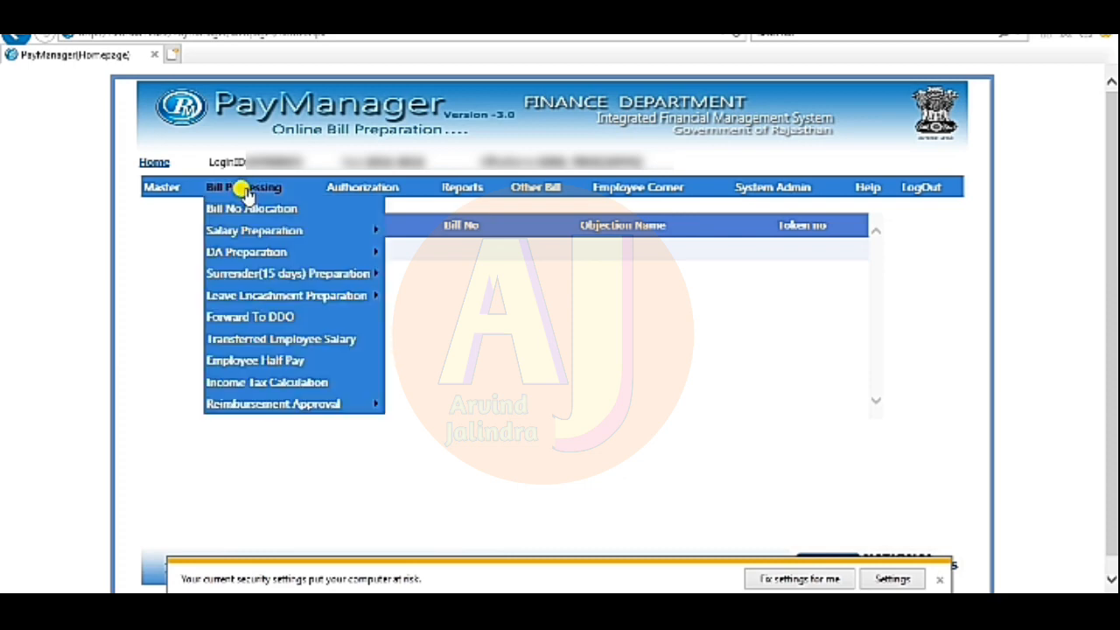
pyautogui.moveTo(250, 230)
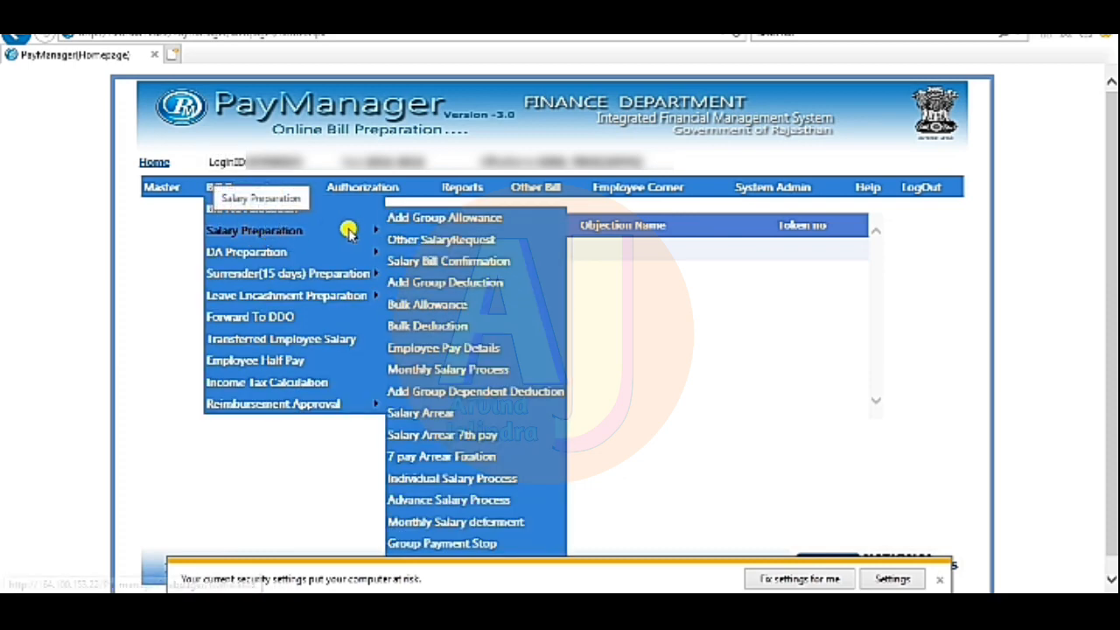
pyautogui.click(426, 262)
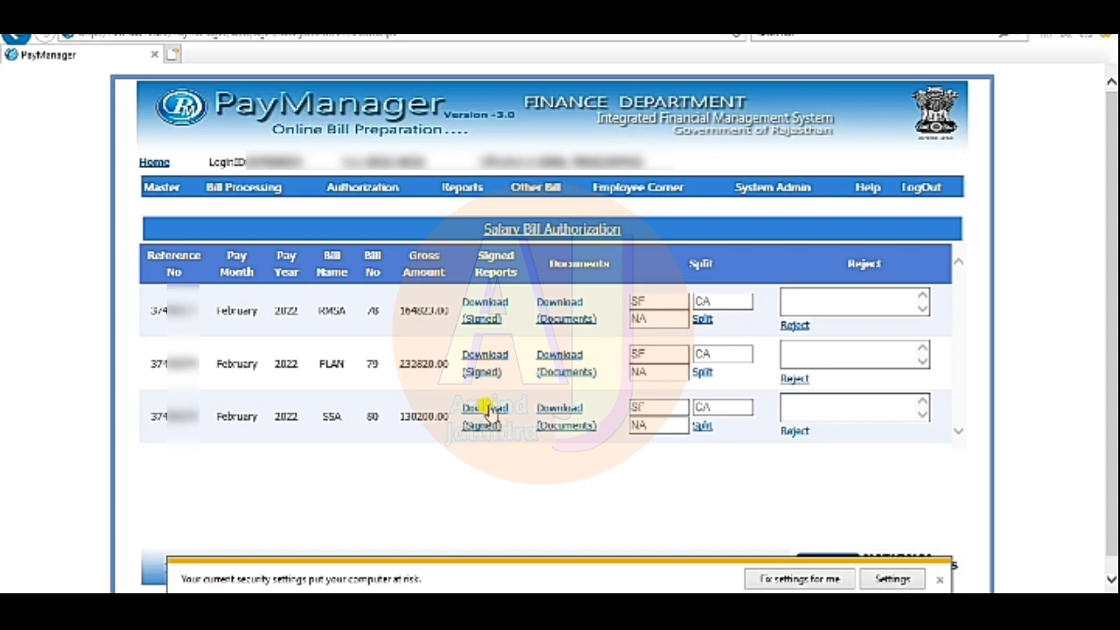
# Download the signed reports archive of the February 2022 SSA bill no. 80 and open the report folder inside it.
pyautogui.click(491, 410)
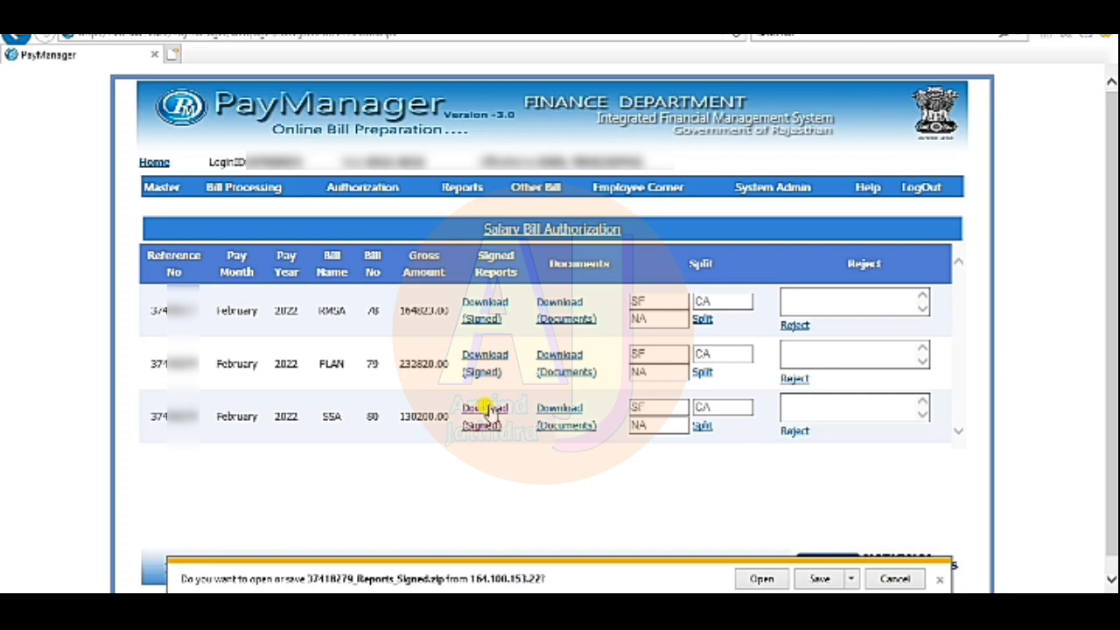
pyautogui.click(759, 580)
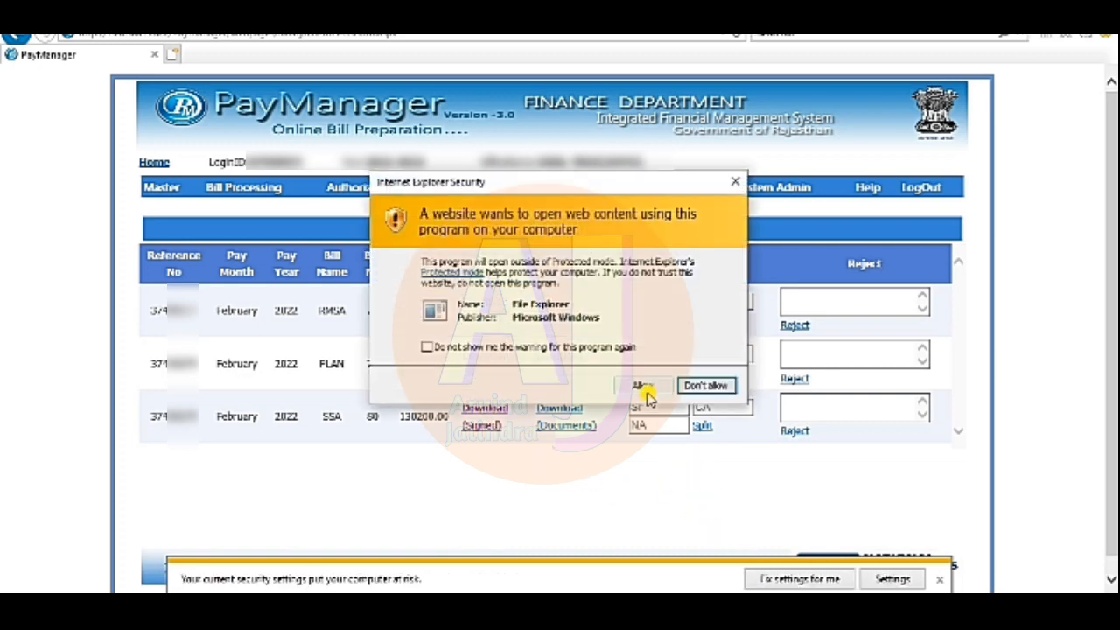
pyautogui.click(646, 392)
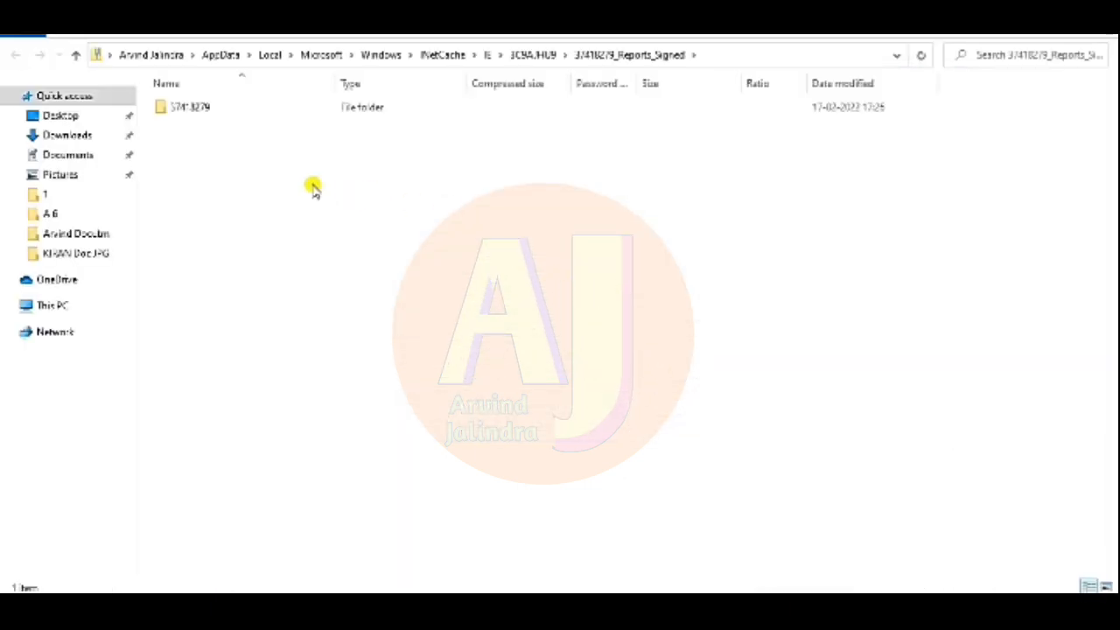
pyautogui.doubleClick(223, 109)
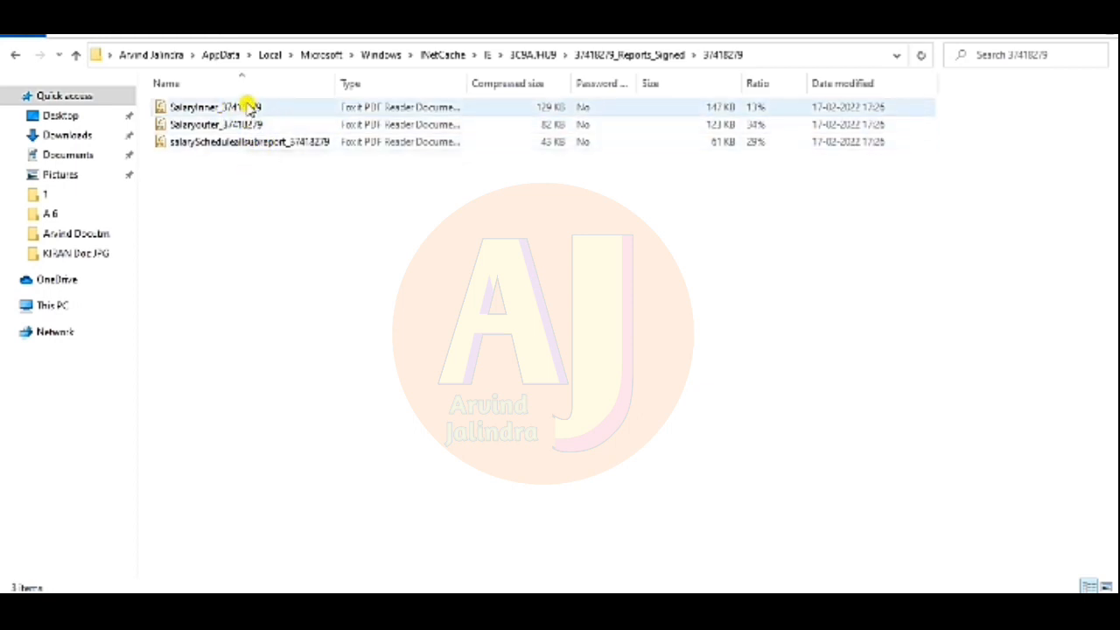
# Open the signed inner salary report and examine the pay deductions and the DDO signature.
pyautogui.click(248, 106)
pyautogui.keyDown('ctrl'); pyautogui.click(312, 110); pyautogui.keyUp('ctrl')
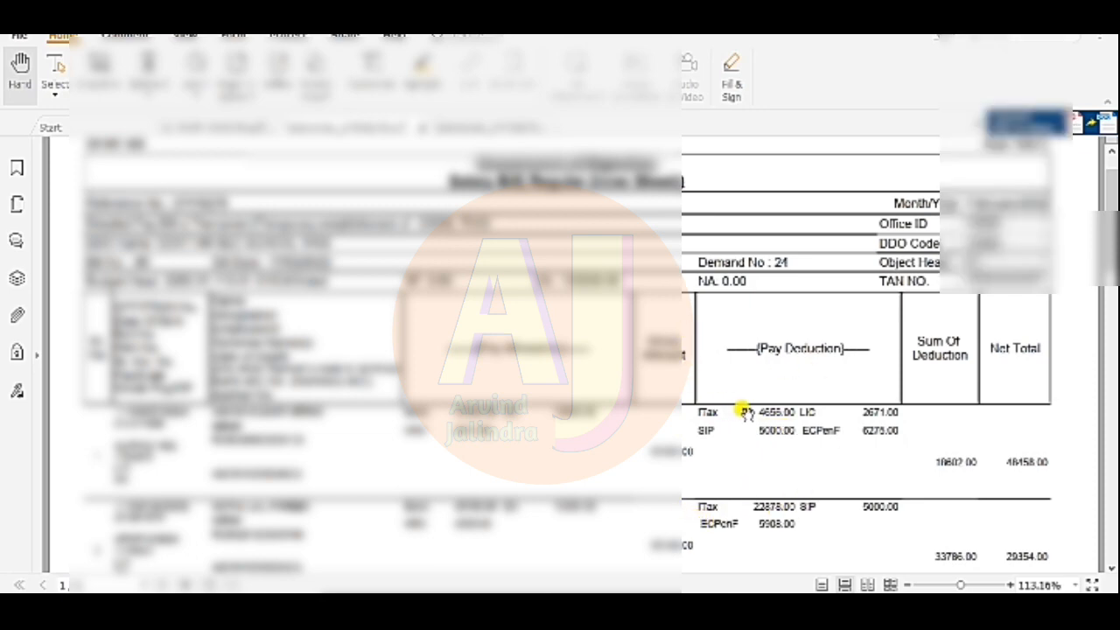
pyautogui.scroll(-10, 722, 427)
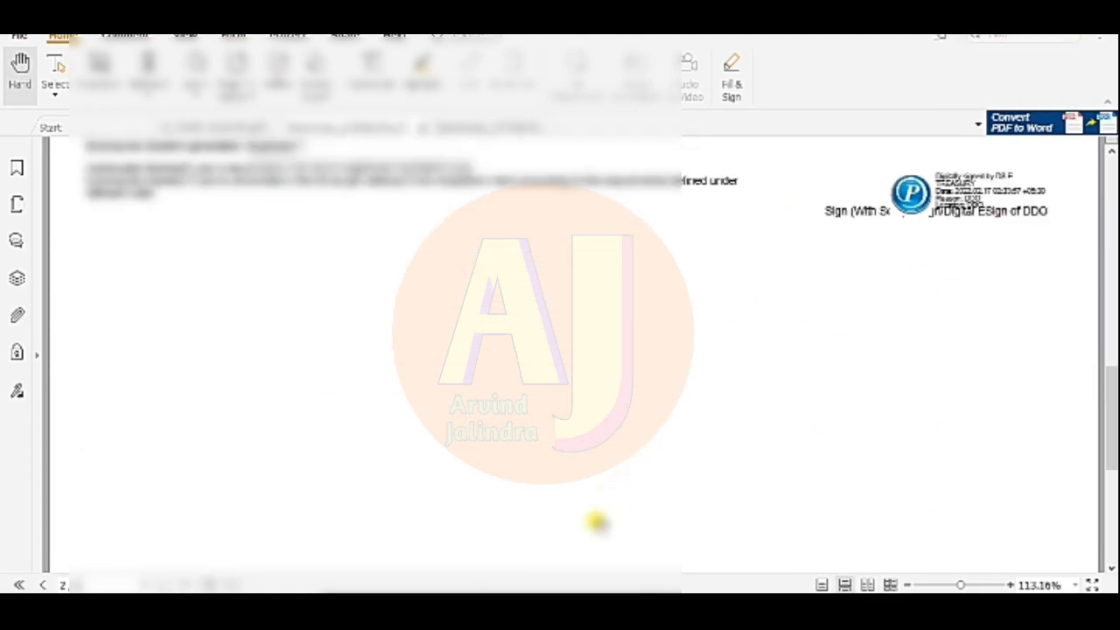
pyautogui.scroll(10, 731, 435)
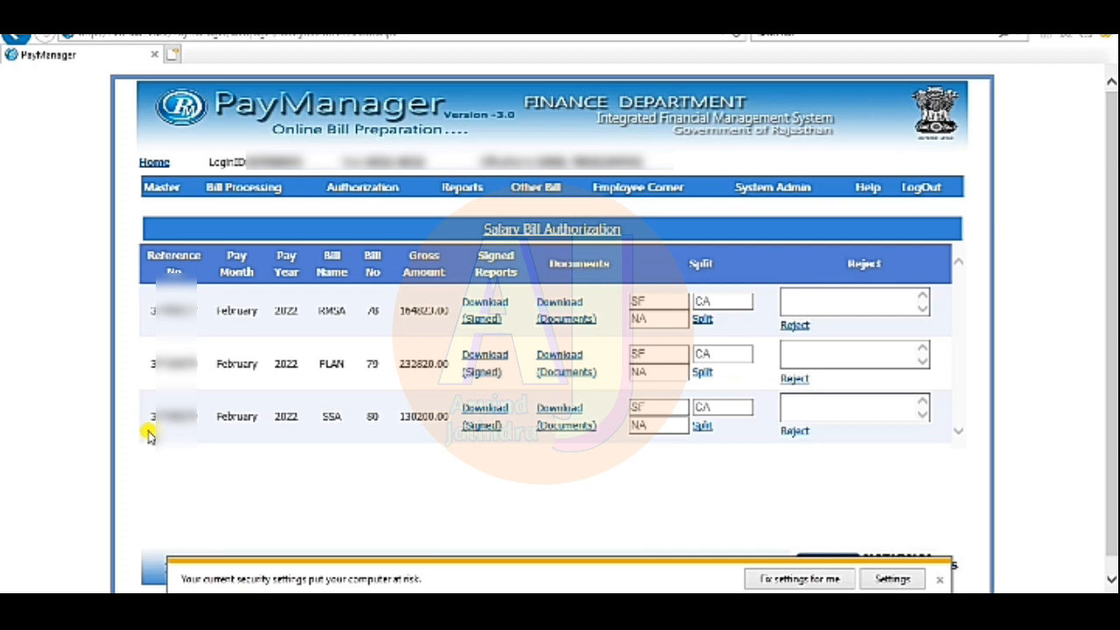
# Reject the February 2022 SSA bill no. 80 with the reason "DETAILS NOT UPDATE INCOME TAX".
pyautogui.click(841, 407)
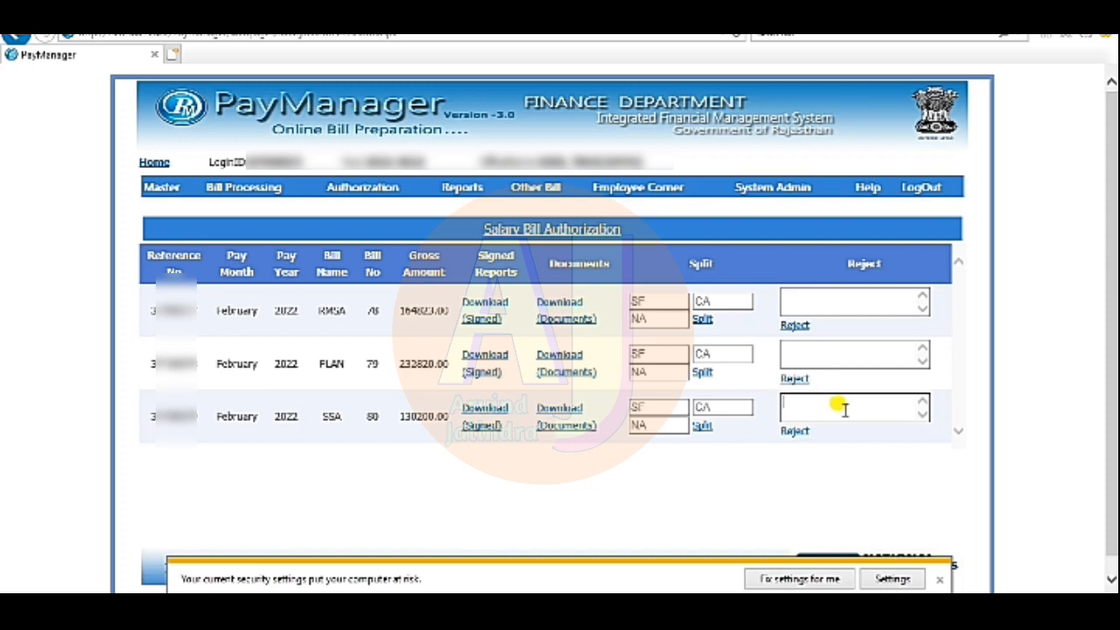
pyautogui.write('DETAILS NOT UPDATE INCOME TAX')
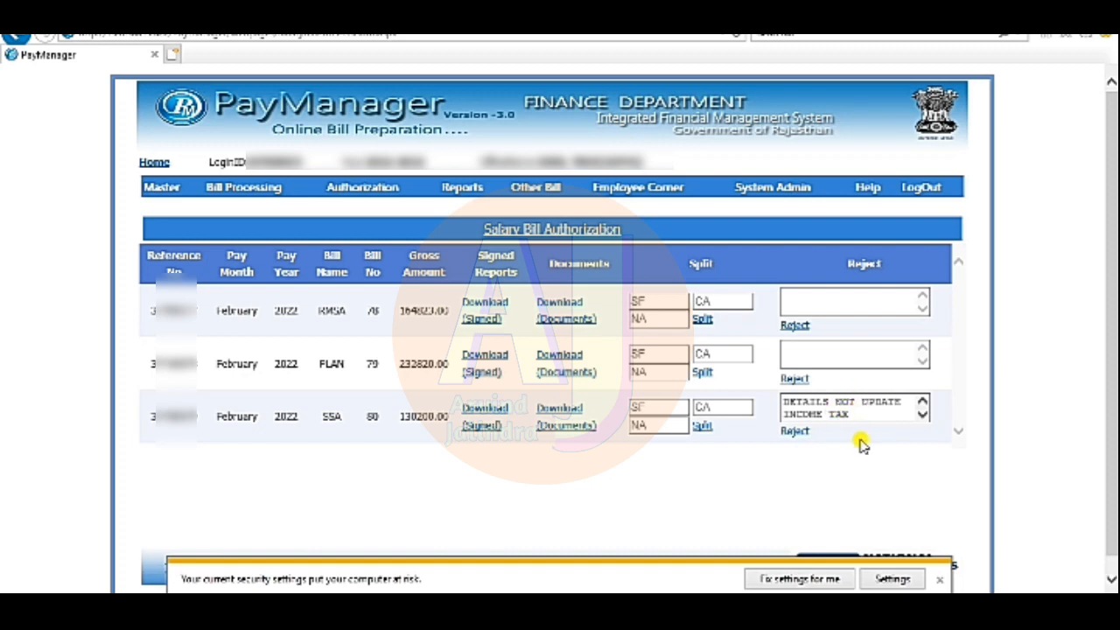
pyautogui.click(794, 432)
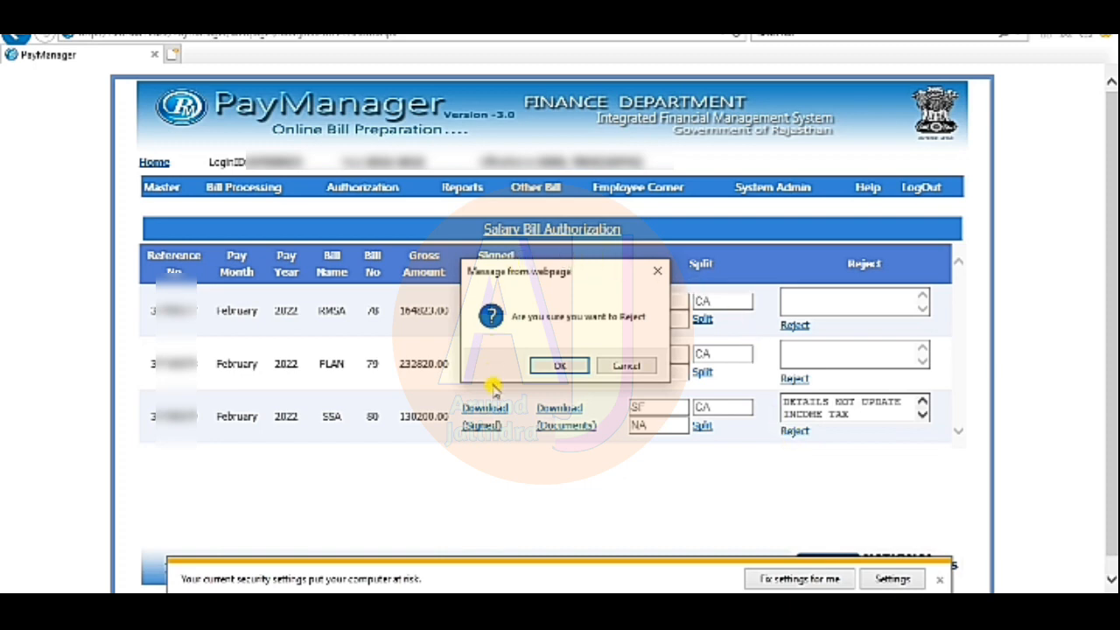
pyautogui.click(559, 366)
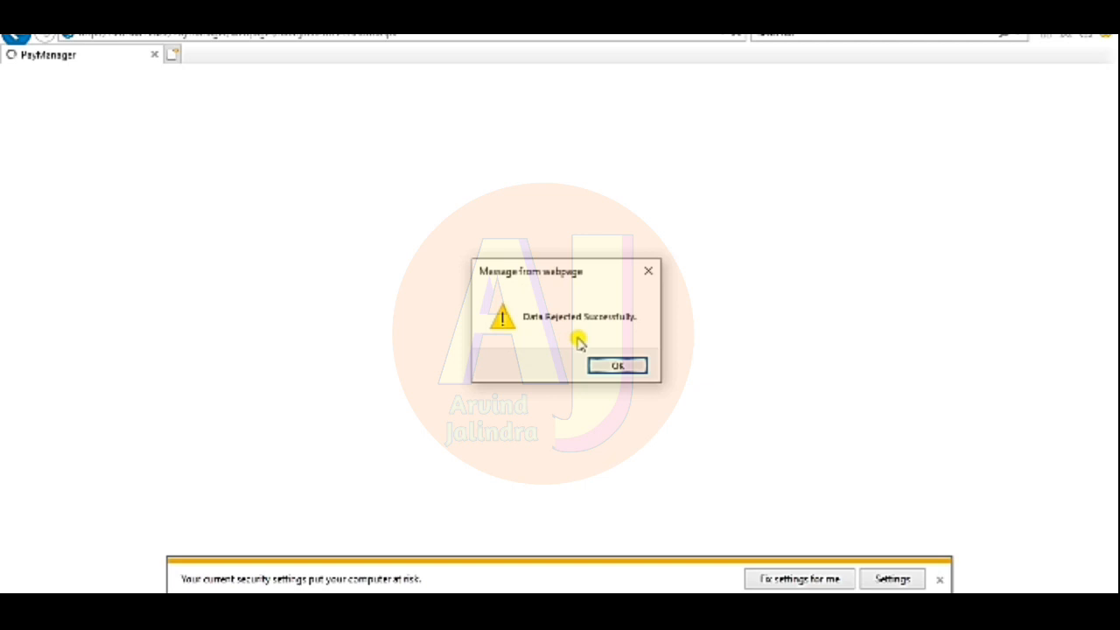
pyautogui.click(634, 363)
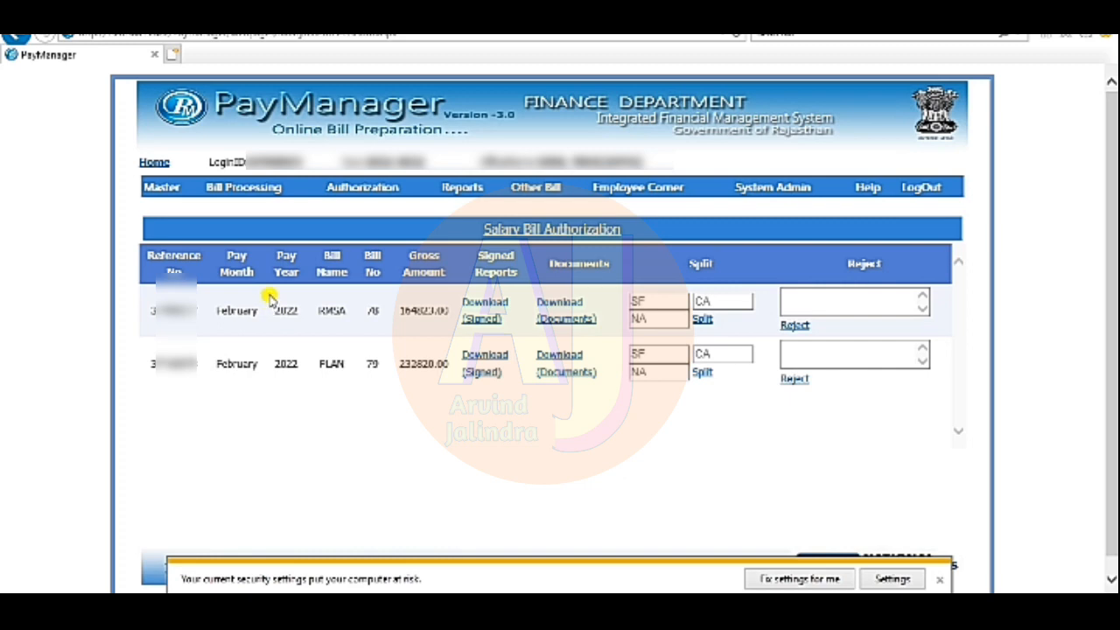
# Open the Employee Pay Details page for salary preparation.
pyautogui.moveTo(257, 187)
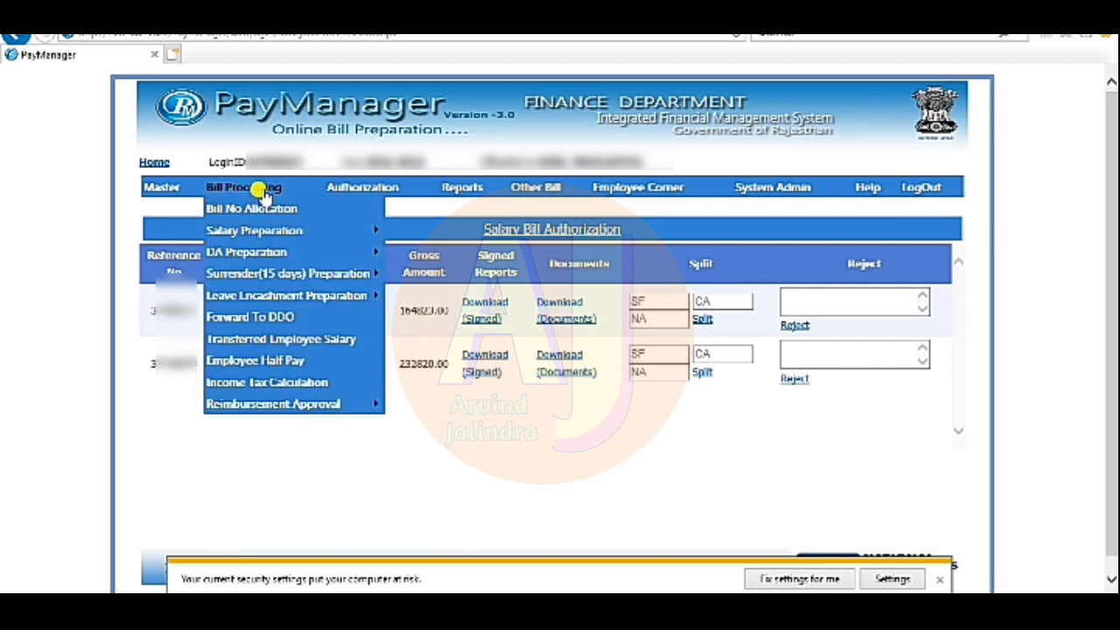
pyautogui.moveTo(262, 230)
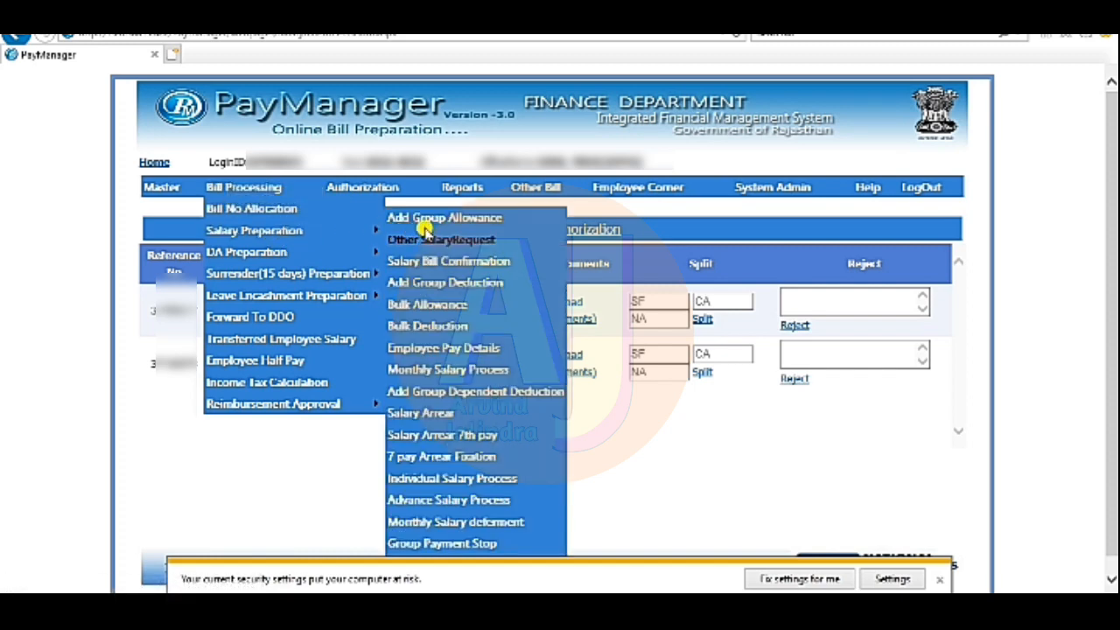
pyautogui.click(434, 350)
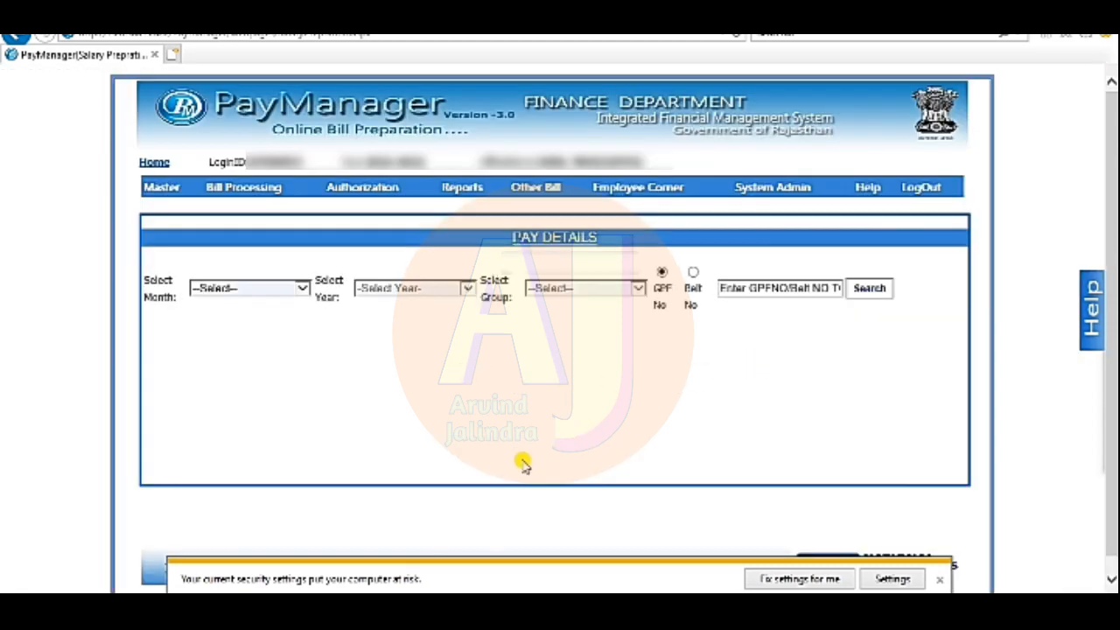
pyautogui.click(523, 464)
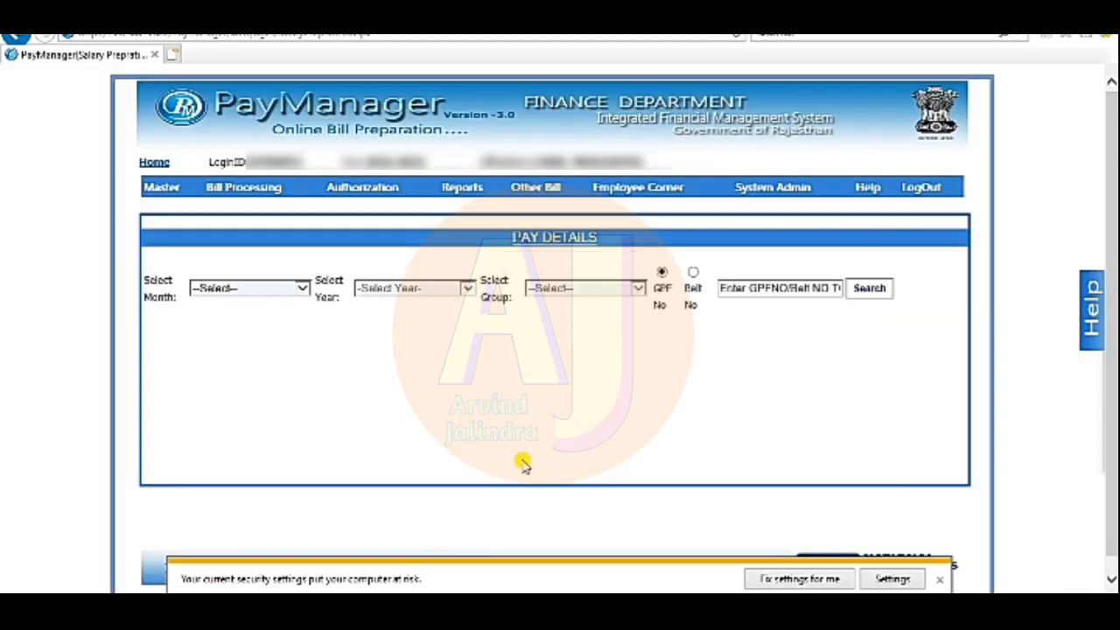
# List the employees for February 2022 in the SSA group on the pay details page.
pyautogui.click(298, 292)
pyautogui.click(271, 313)
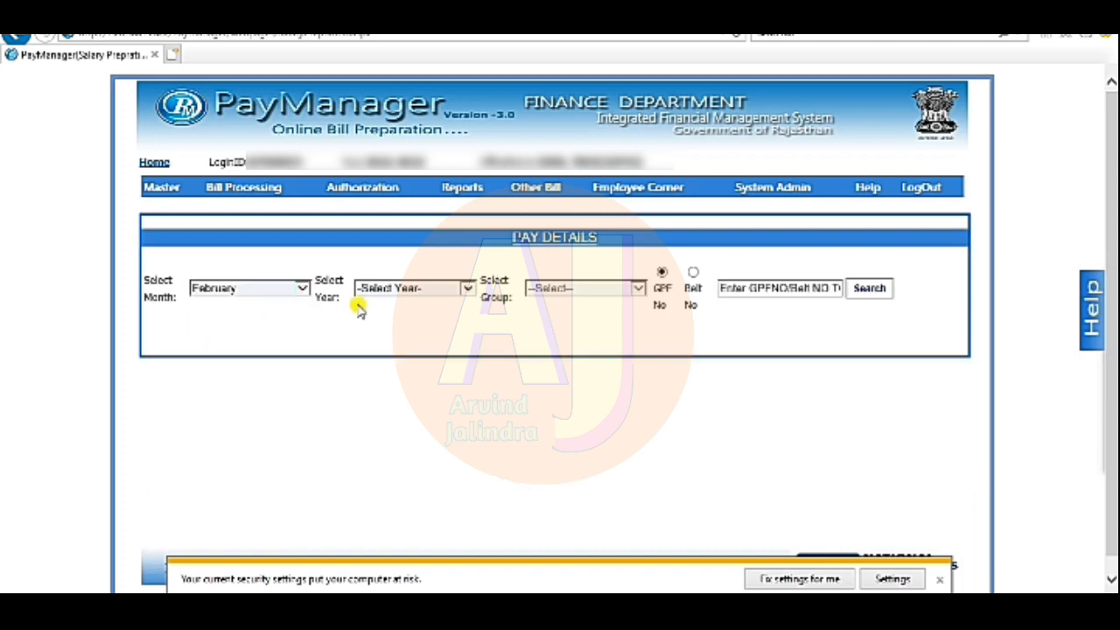
pyautogui.click(404, 291)
pyautogui.click(392, 300)
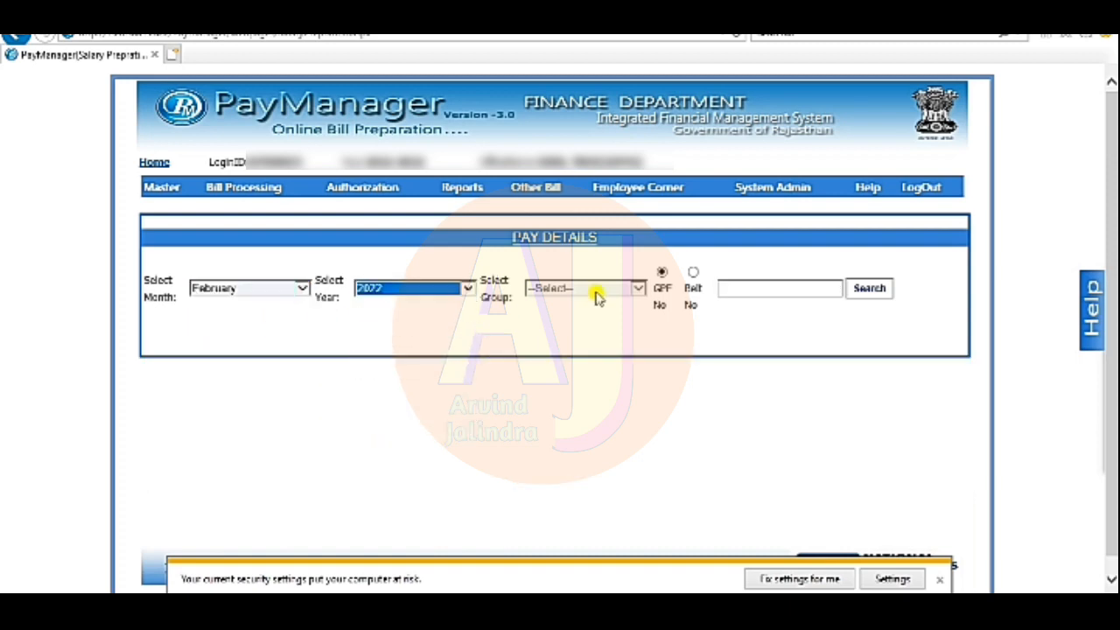
pyautogui.click(596, 298)
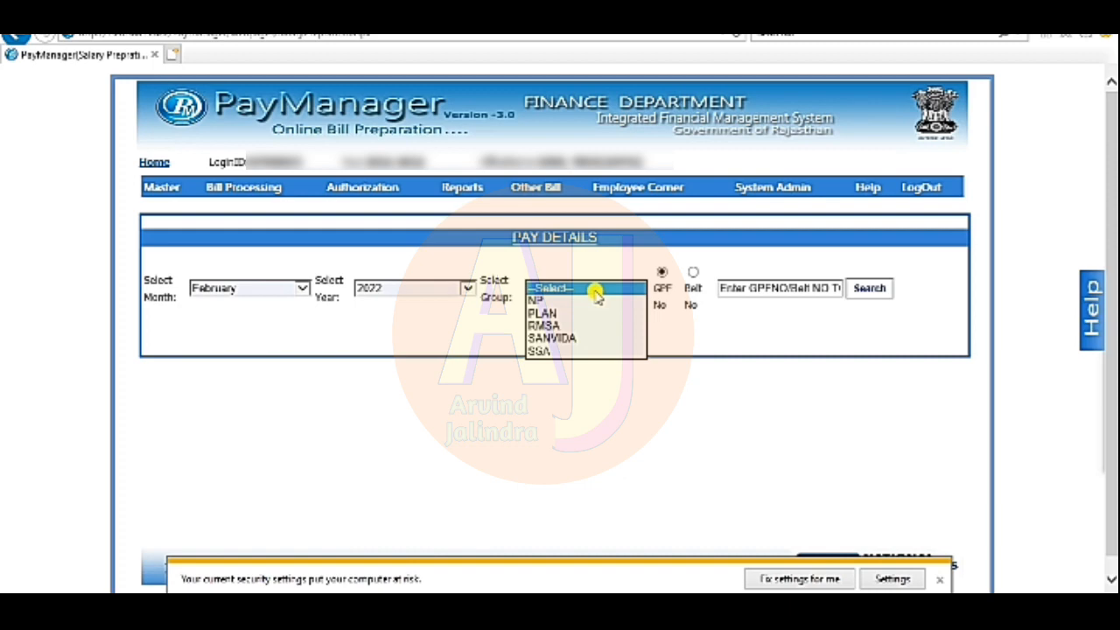
pyautogui.click(576, 352)
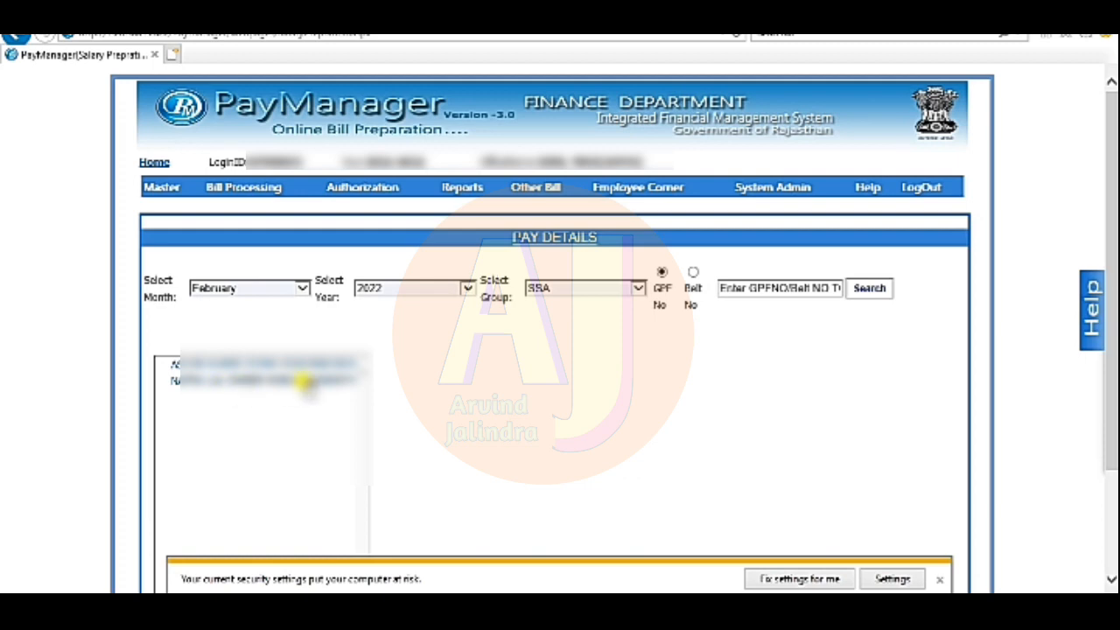
pyautogui.click(568, 294)
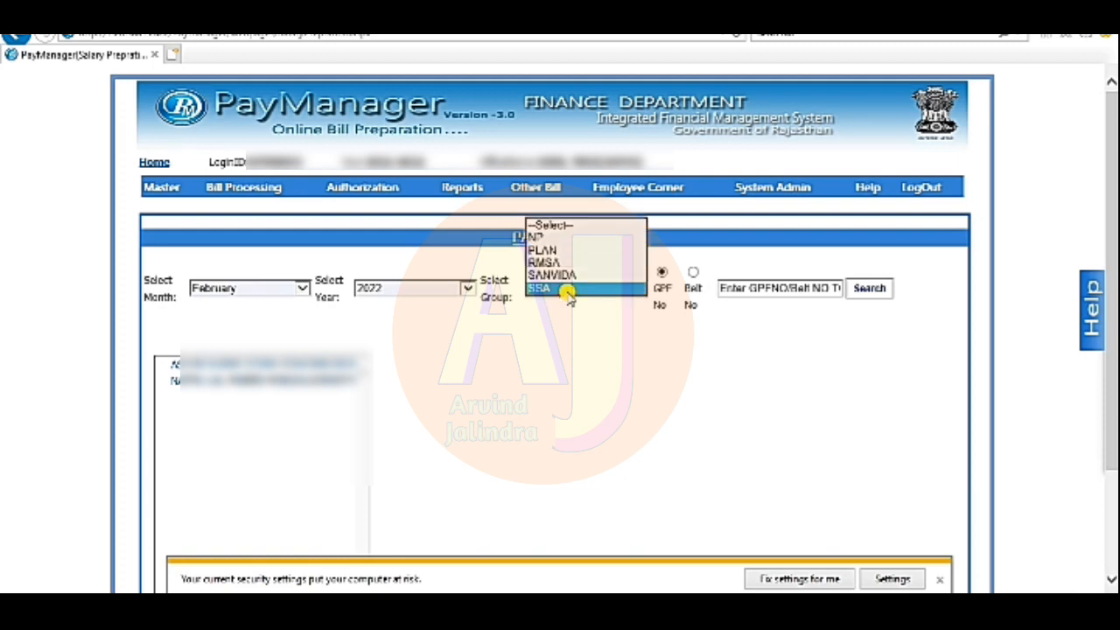
pyautogui.click(569, 251)
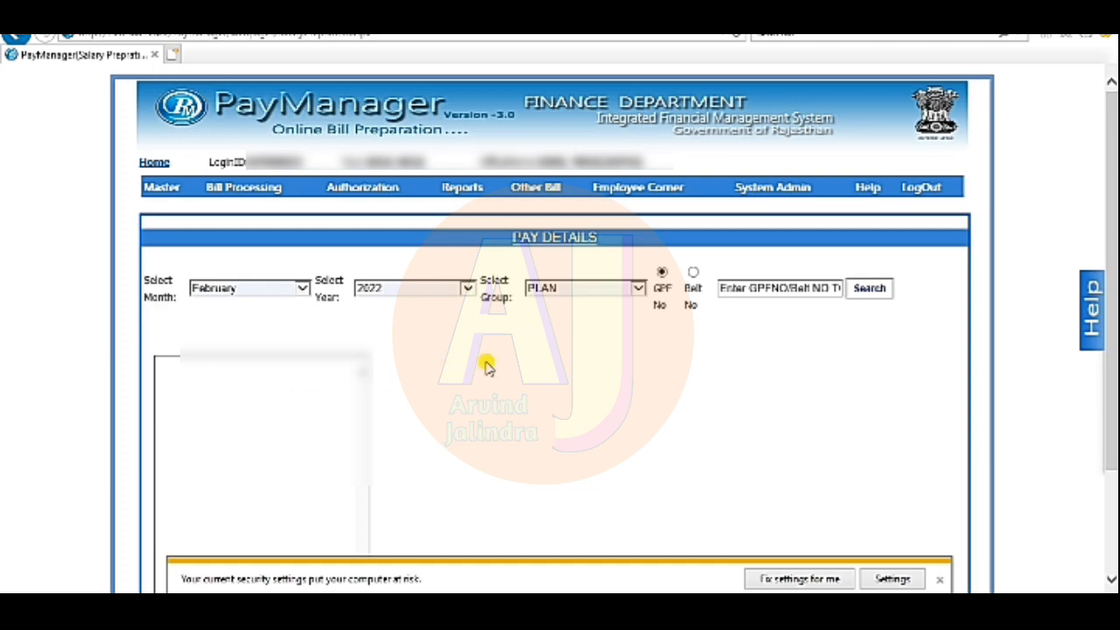
pyautogui.click(557, 289)
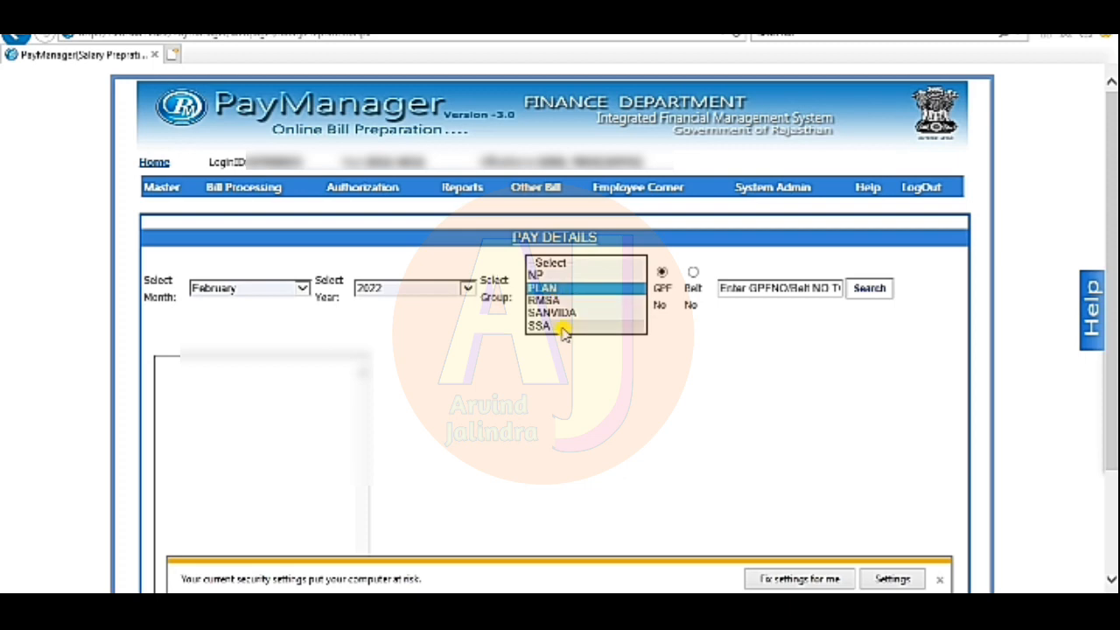
pyautogui.click(539, 326)
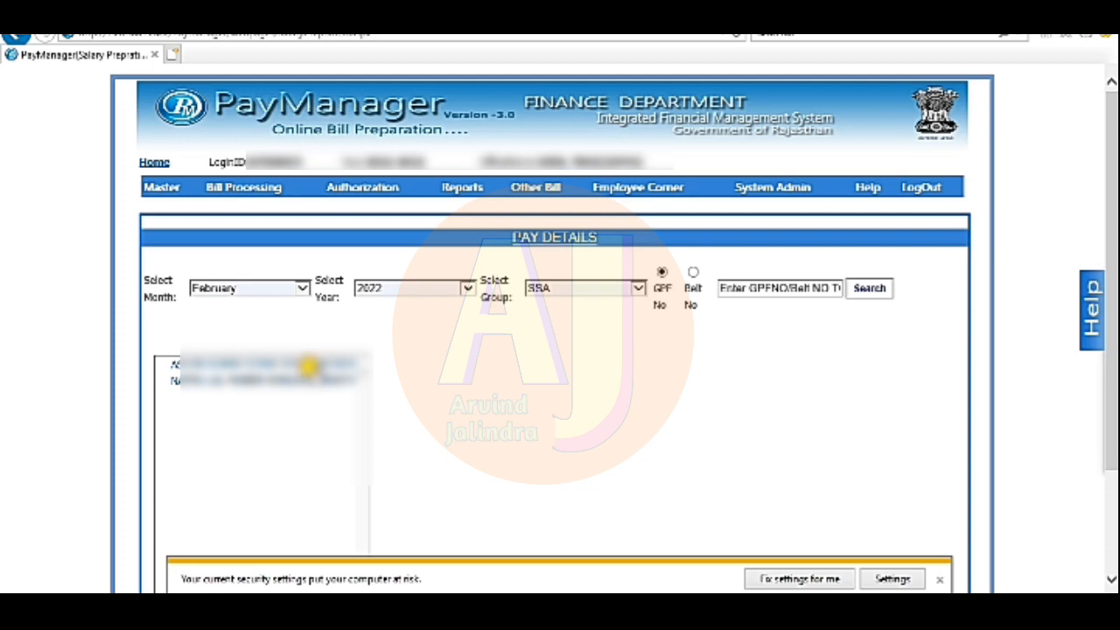
# Set the ITax deduction of the first employee in the SSA group to an amount of 10767.
pyautogui.click(308, 368)
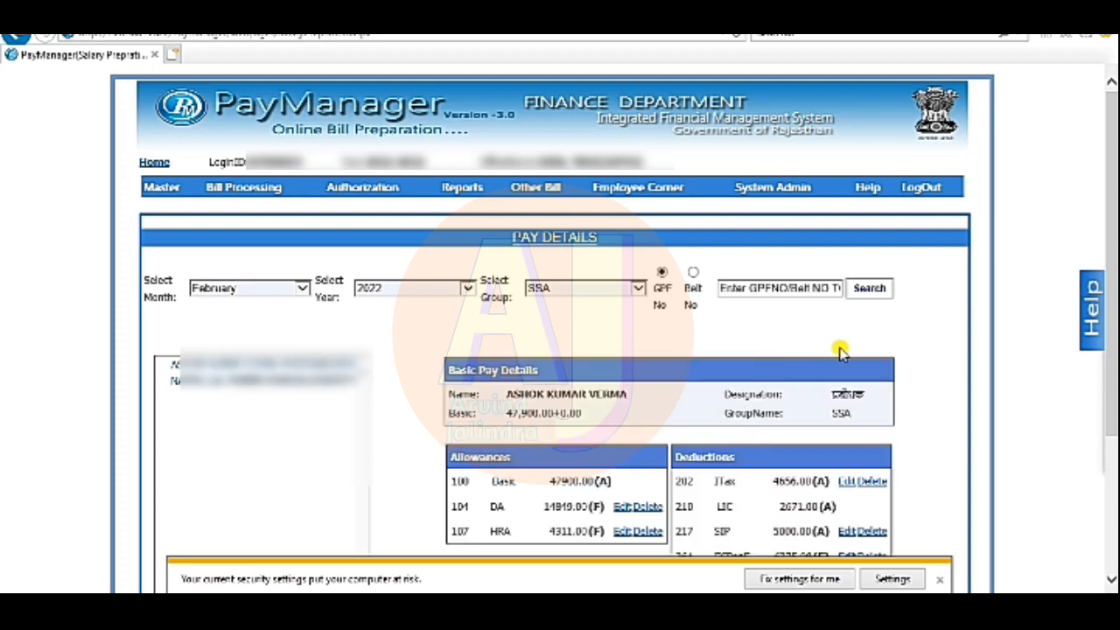
pyautogui.scroll(-3, 825, 342)
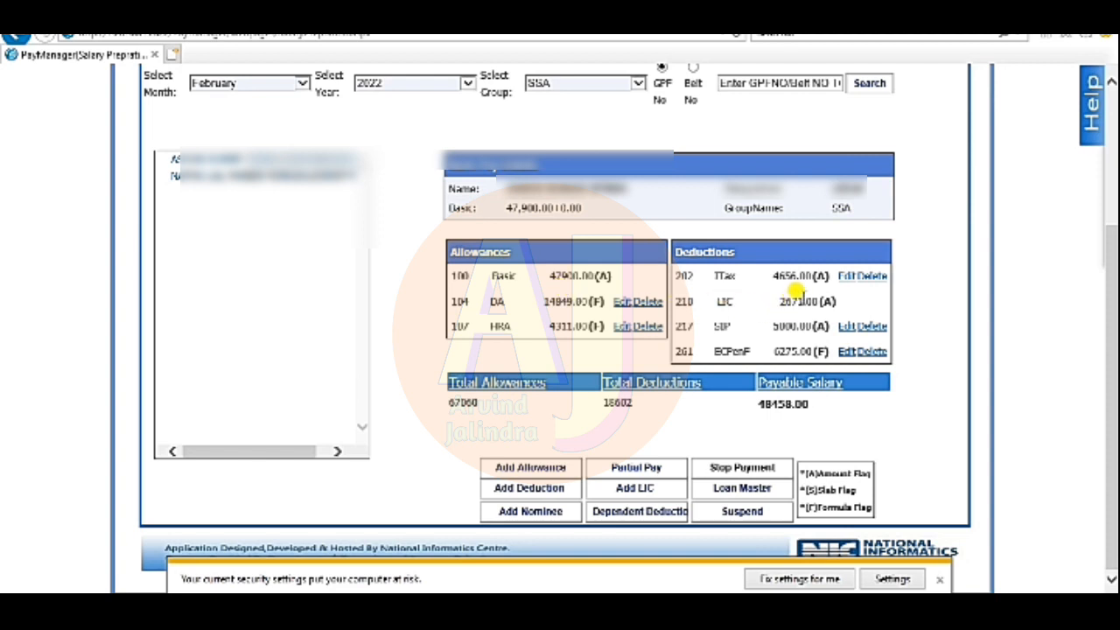
pyautogui.click(846, 276)
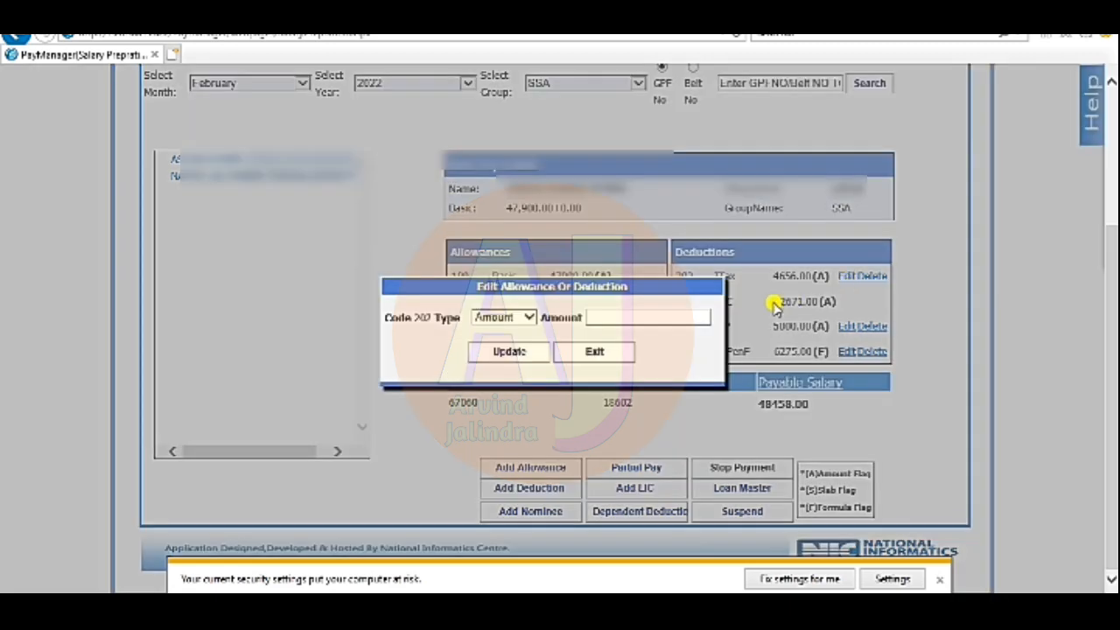
pyautogui.click(697, 316)
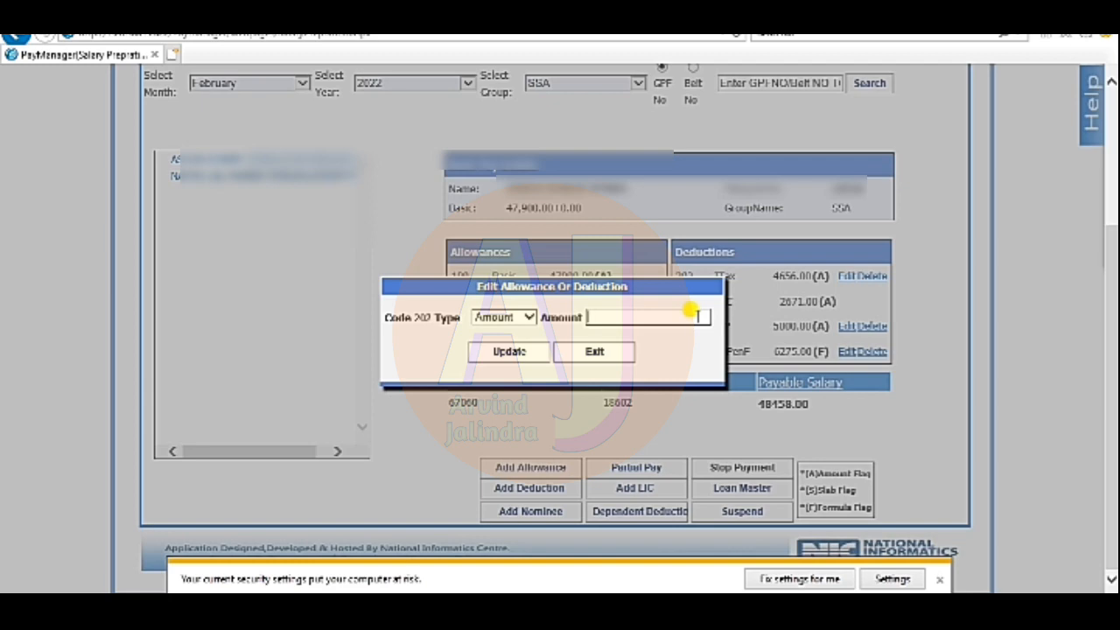
pyautogui.write('10767')
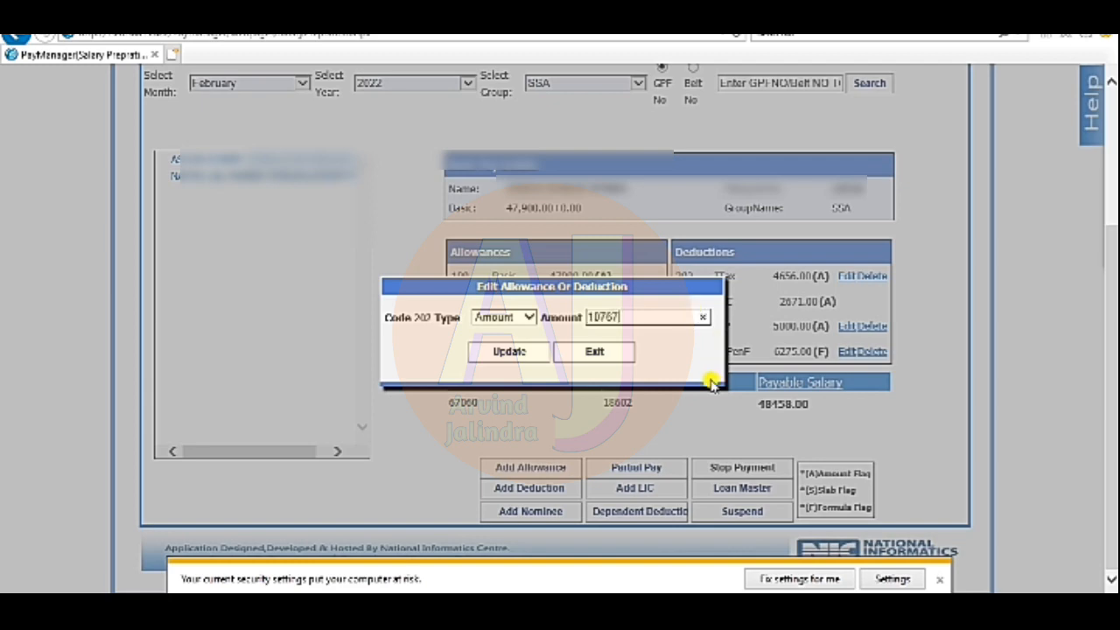
pyautogui.click(487, 361)
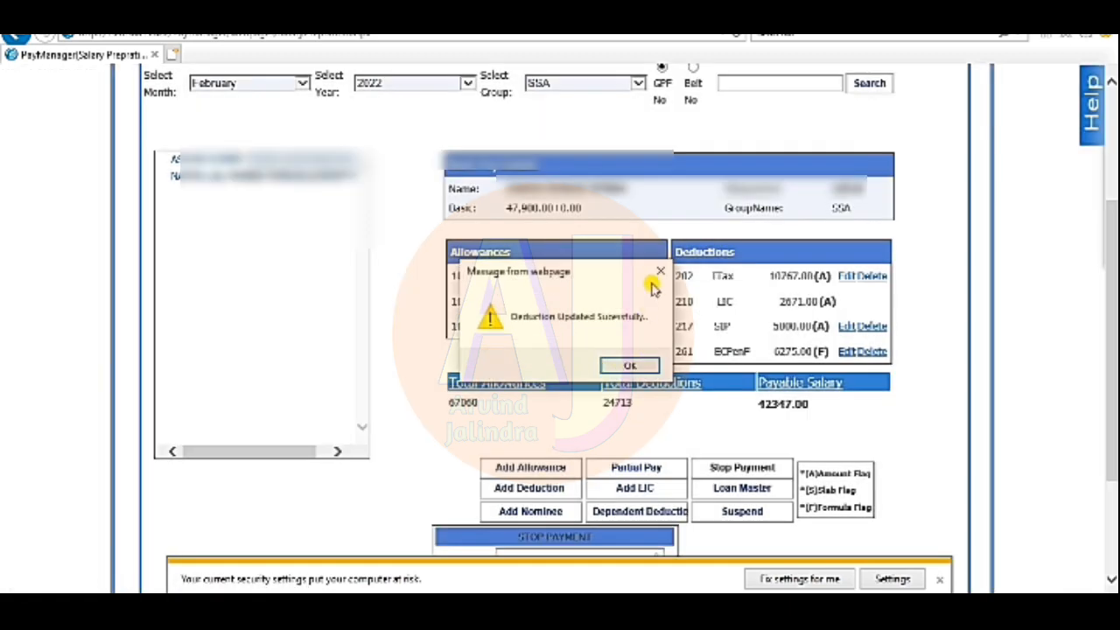
pyautogui.click(632, 366)
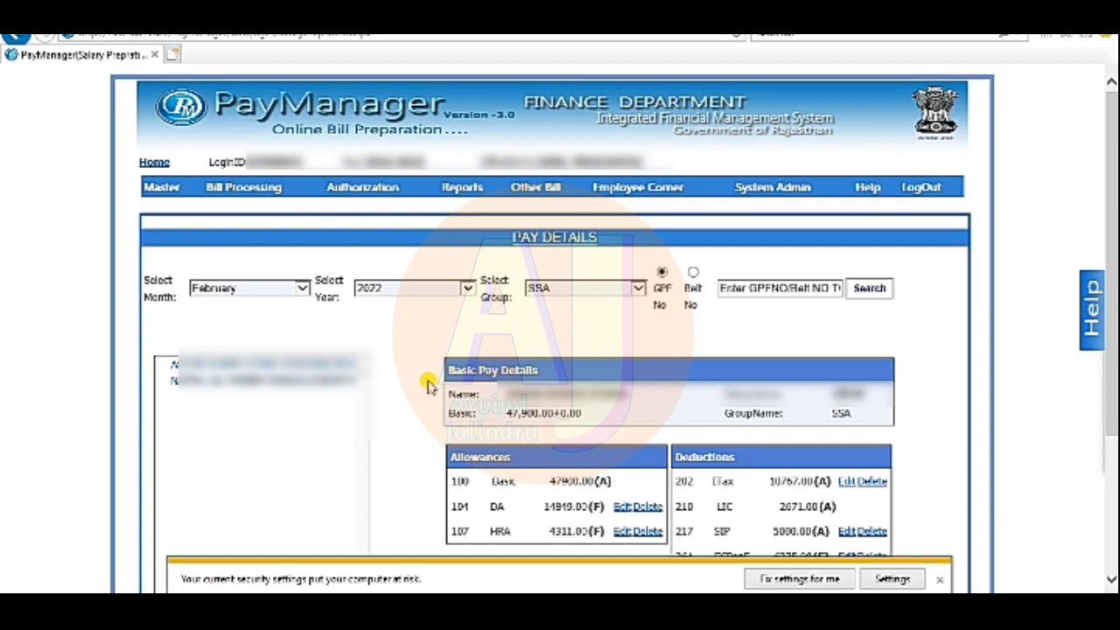
# Open the Salary Bill Confirmation page for salary preparation.
pyautogui.moveTo(243, 189)
pyautogui.moveTo(259, 234)
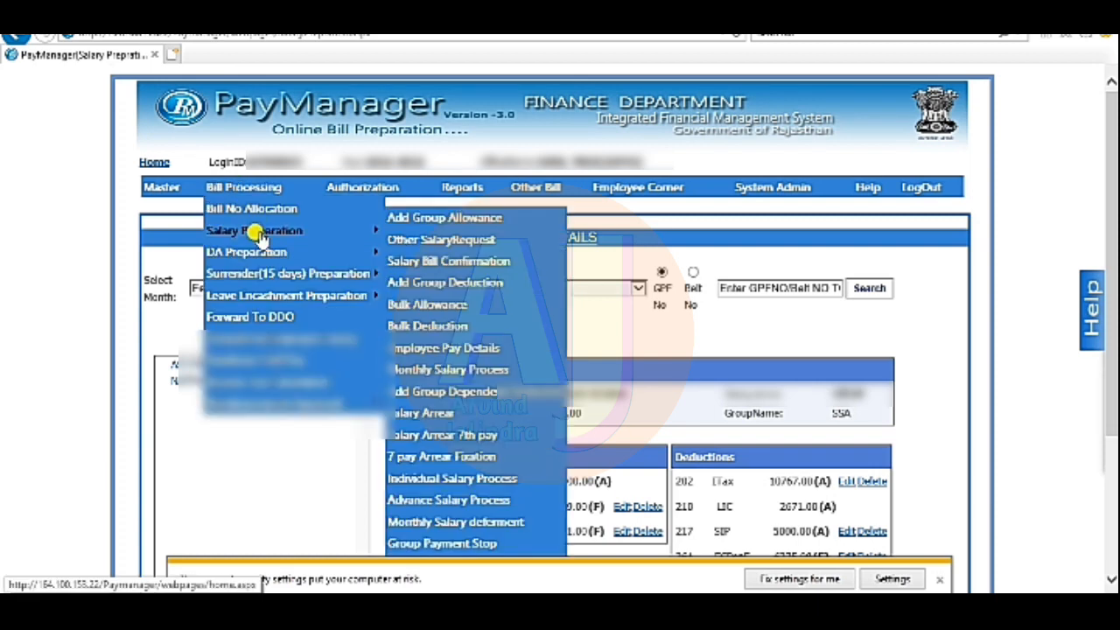
pyautogui.click(423, 262)
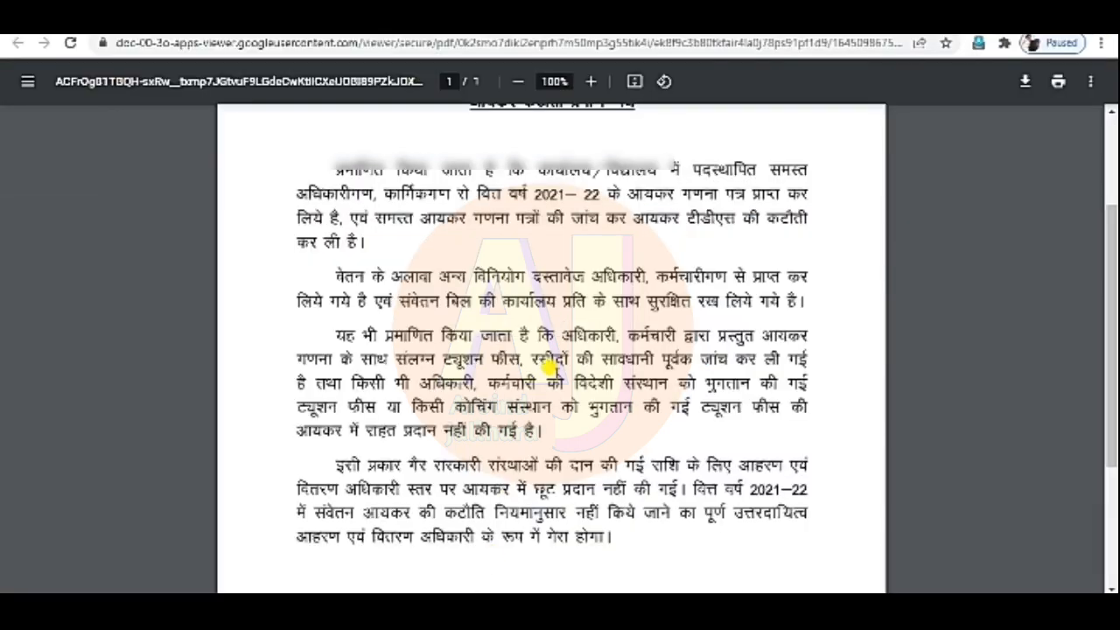
# Read through the income tax deduction certificate for financial year 2021-22 in the browser's PDF viewer, down to the signature line.
pyautogui.scroll(3, 555, 280)
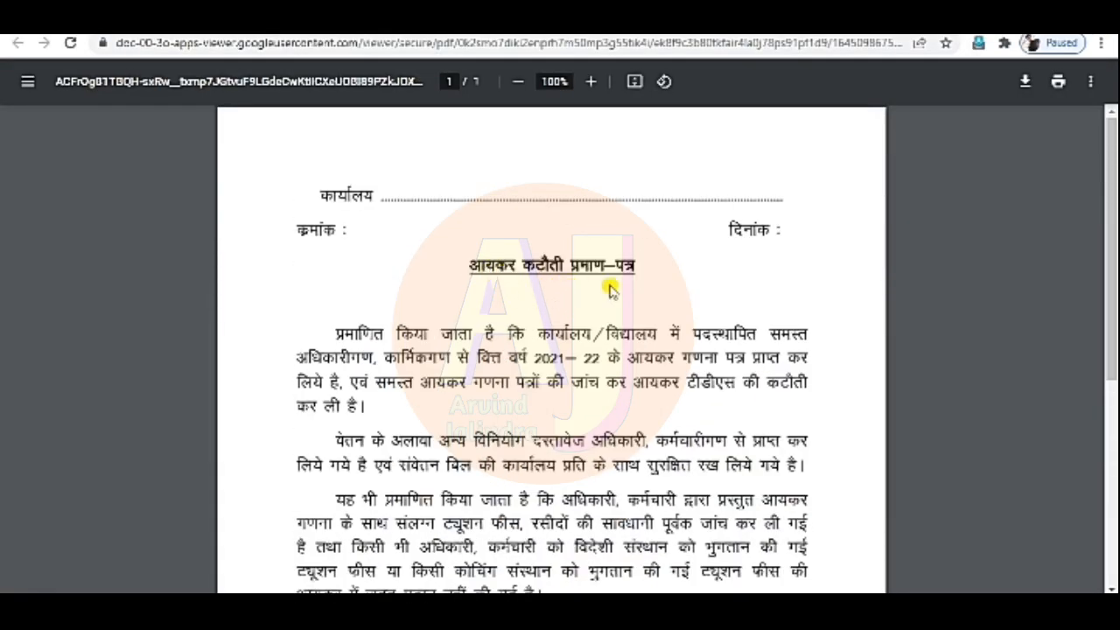
pyautogui.scroll(-3, 648, 320)
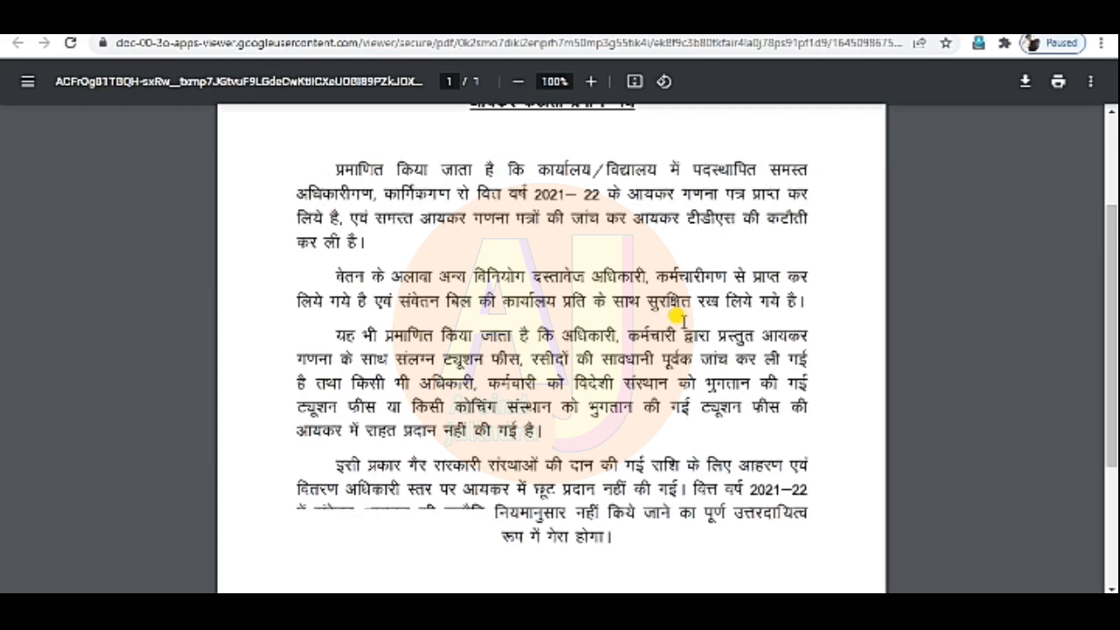
pyautogui.scroll(-3, 680, 317)
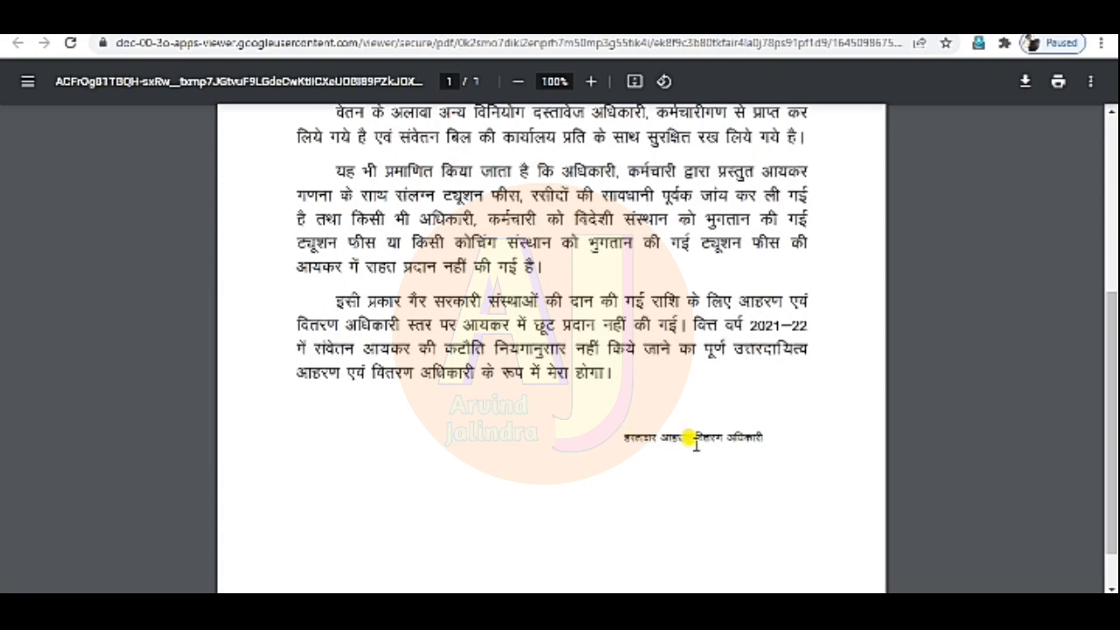
pyautogui.scroll(2, 748, 448)
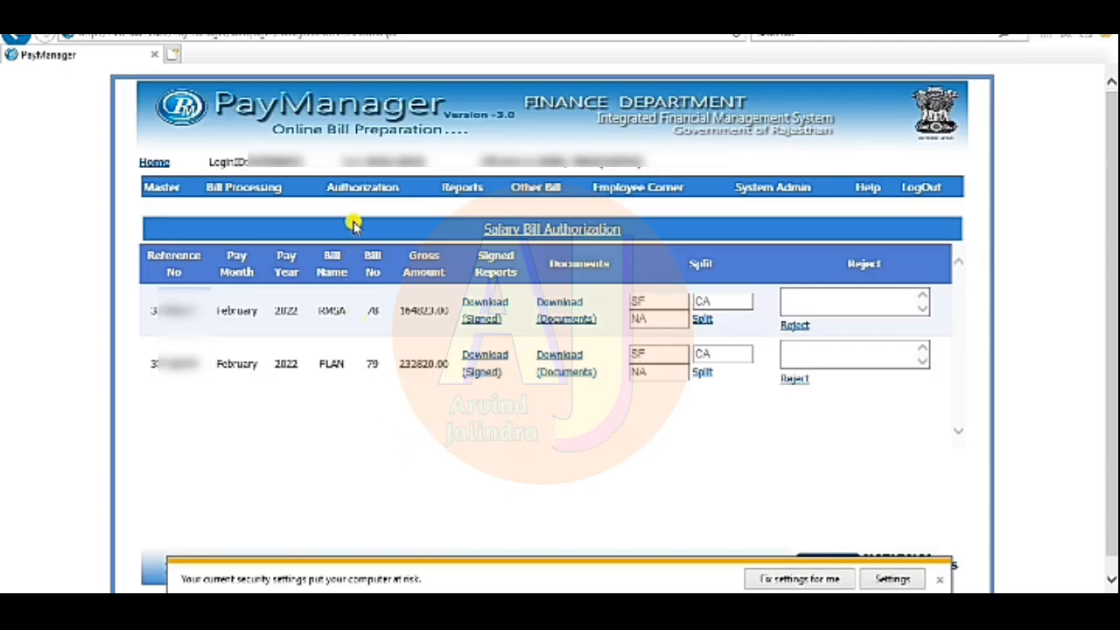
# Open the Document Upload page and set the bill type to Salary.
pyautogui.moveTo(350, 186)
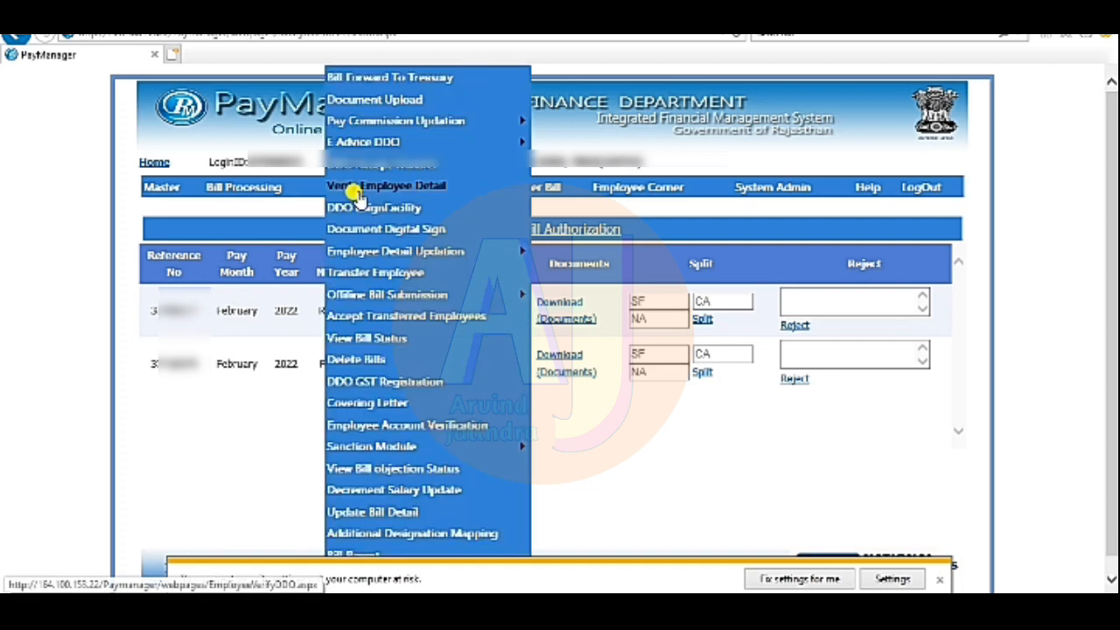
pyautogui.click(378, 101)
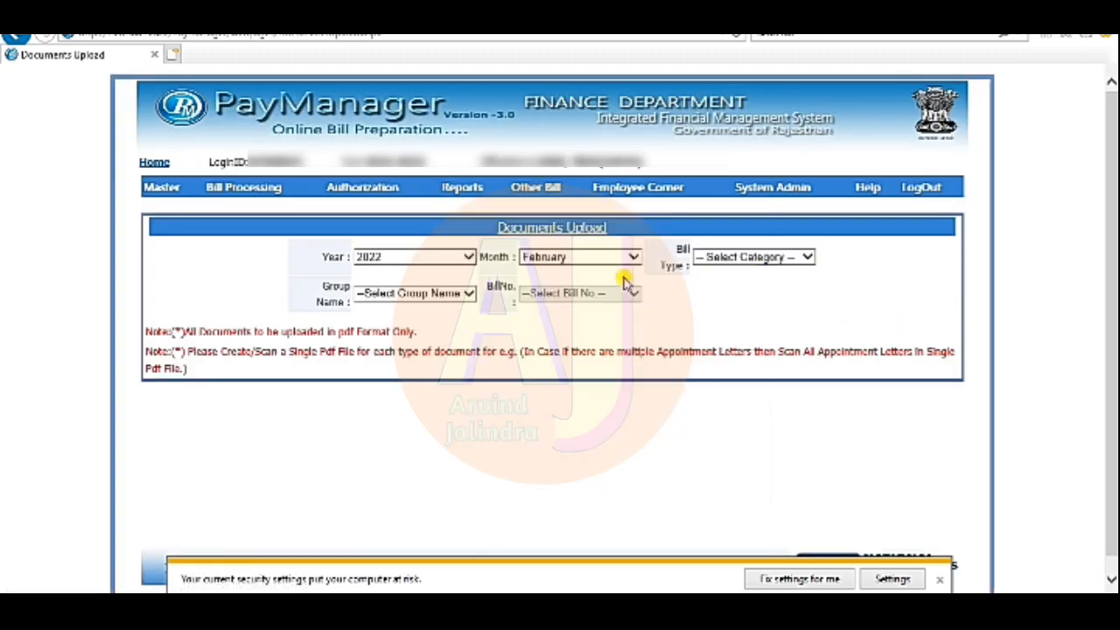
pyautogui.click(717, 258)
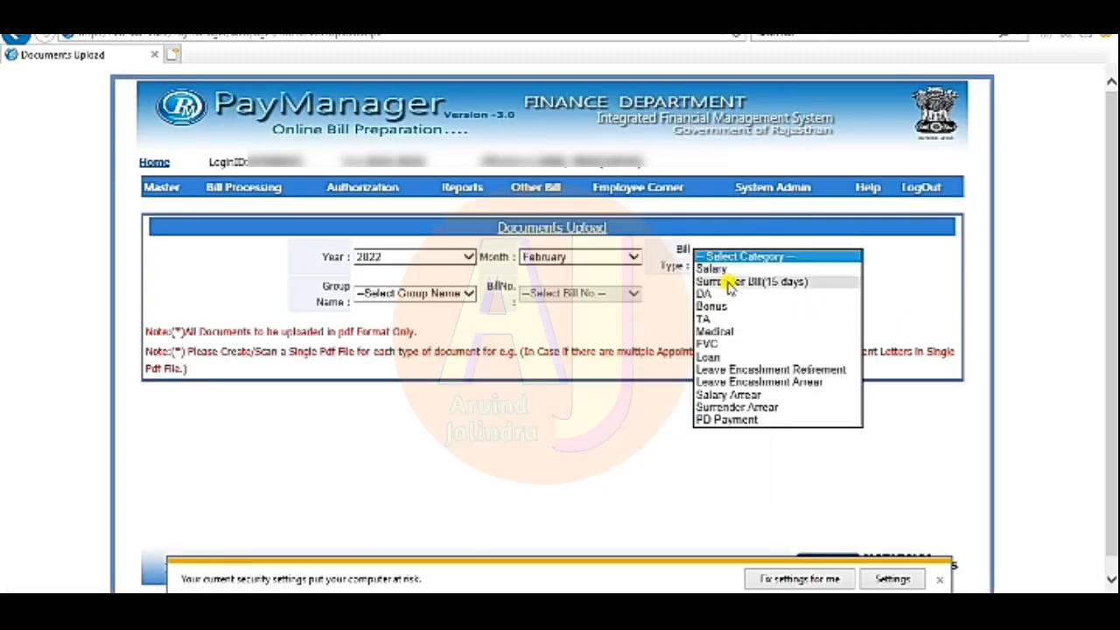
pyautogui.click(727, 270)
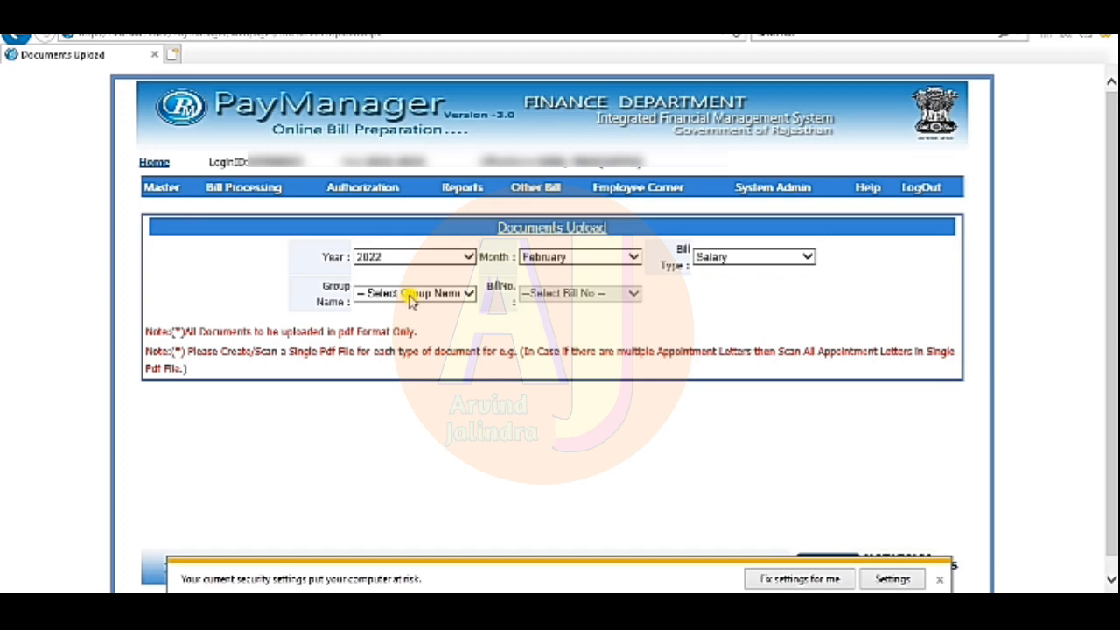
# Select bill no. 79 of the PLAN group and choose Other Document as the document name for other forms/orders.
pyautogui.click(409, 295)
pyautogui.click(393, 308)
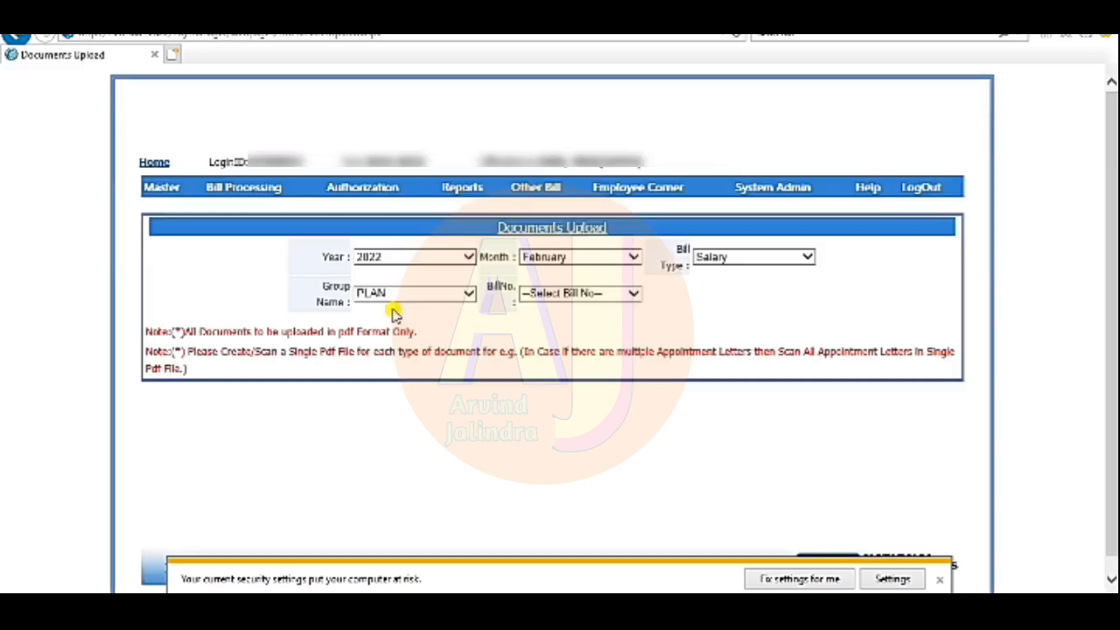
pyautogui.click(569, 293)
pyautogui.click(542, 305)
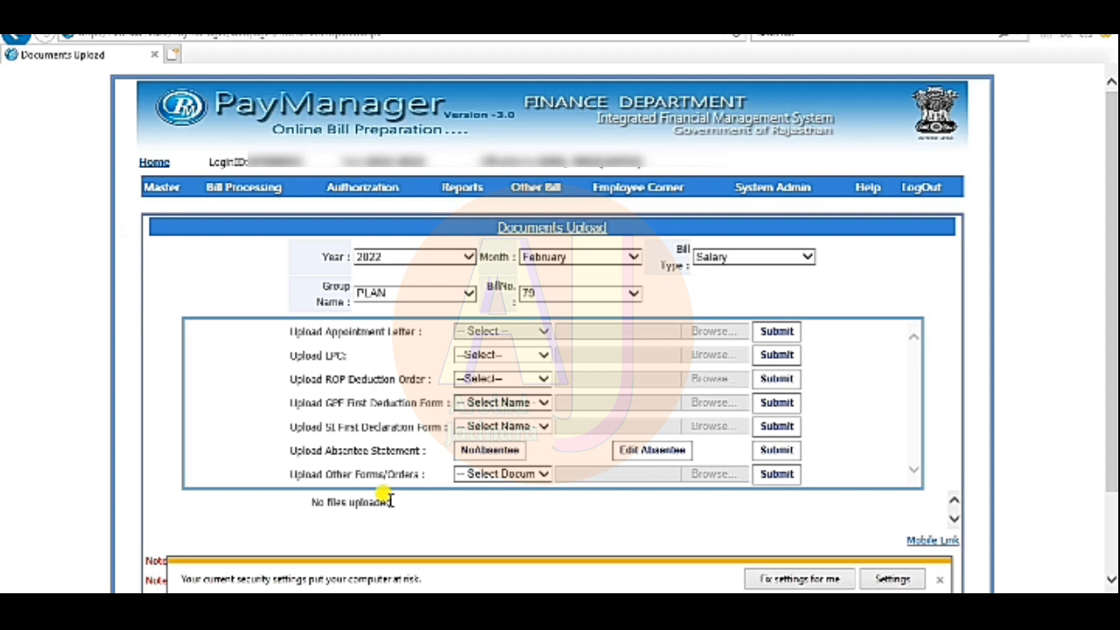
pyautogui.click(464, 474)
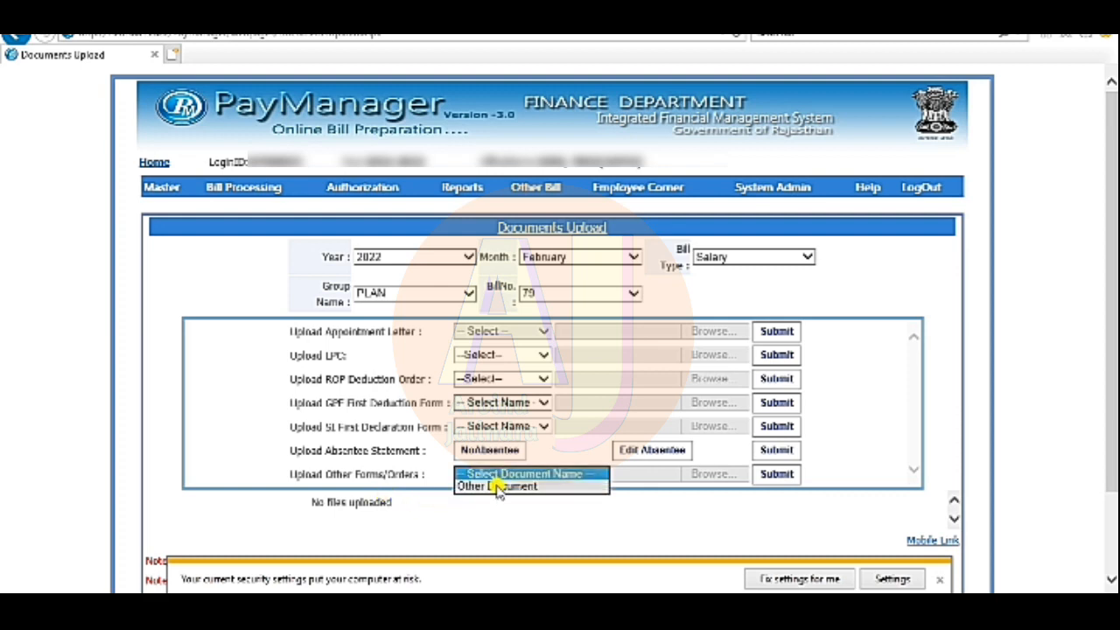
pyautogui.click(497, 486)
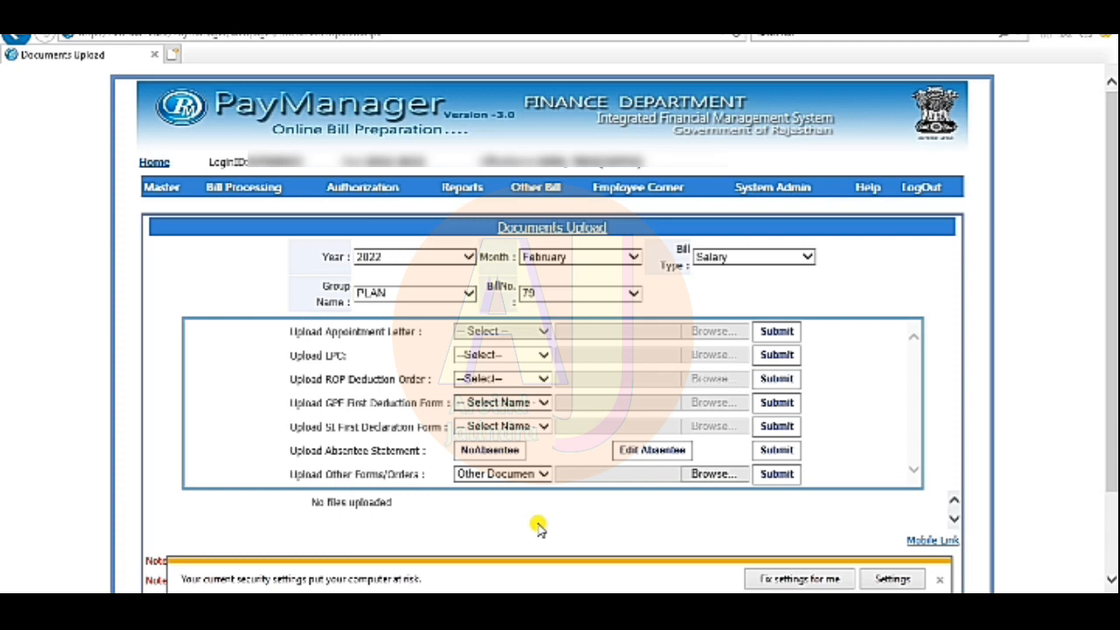
# Return to the Salary Bill Confirmation page for the pending February 2022 bills.
pyautogui.moveTo(250, 182)
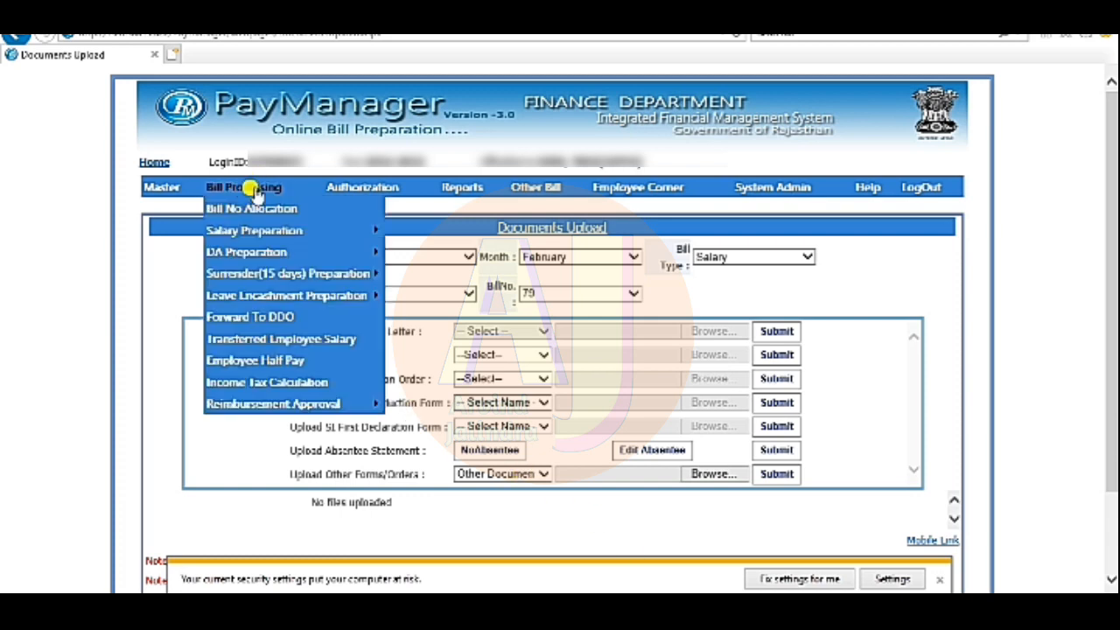
pyautogui.moveTo(315, 225)
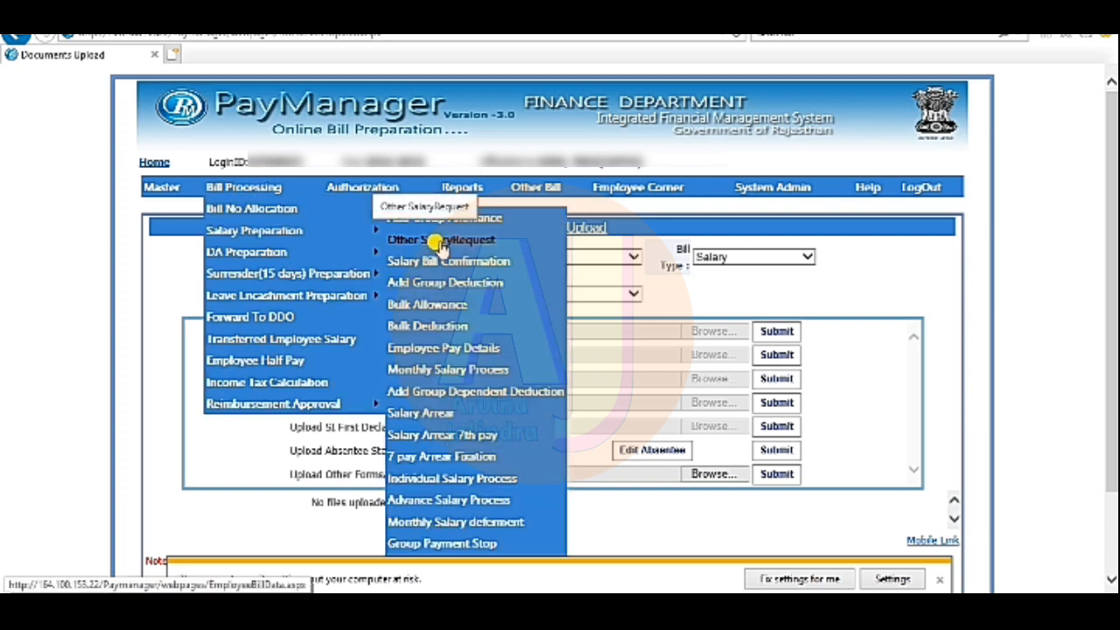
pyautogui.click(426, 260)
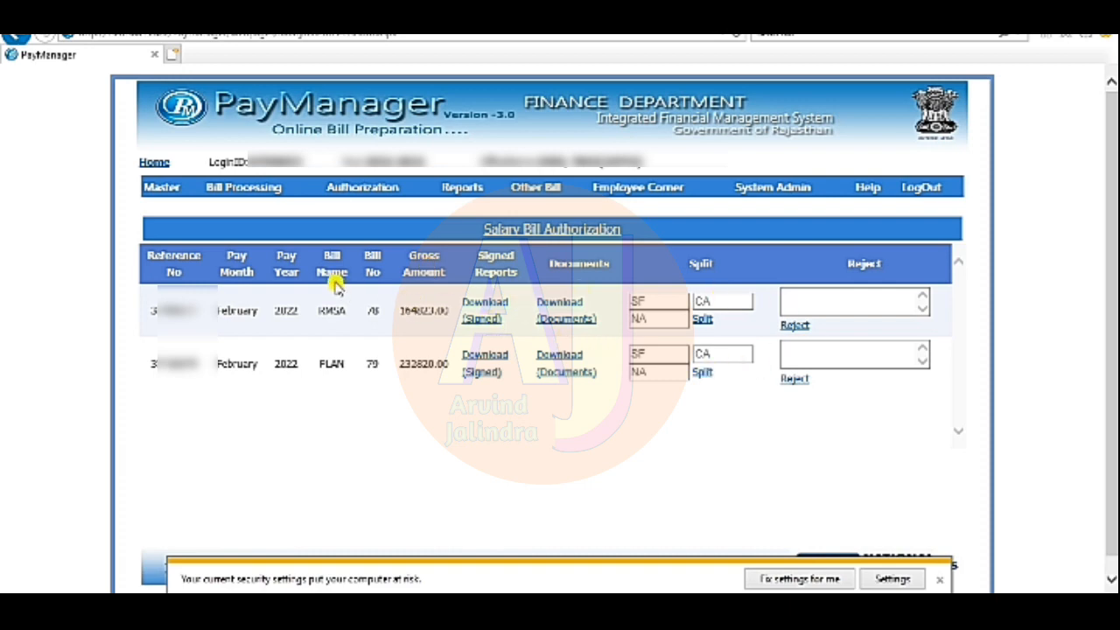
pyautogui.moveTo(366, 187)
pyautogui.moveTo(262, 196)
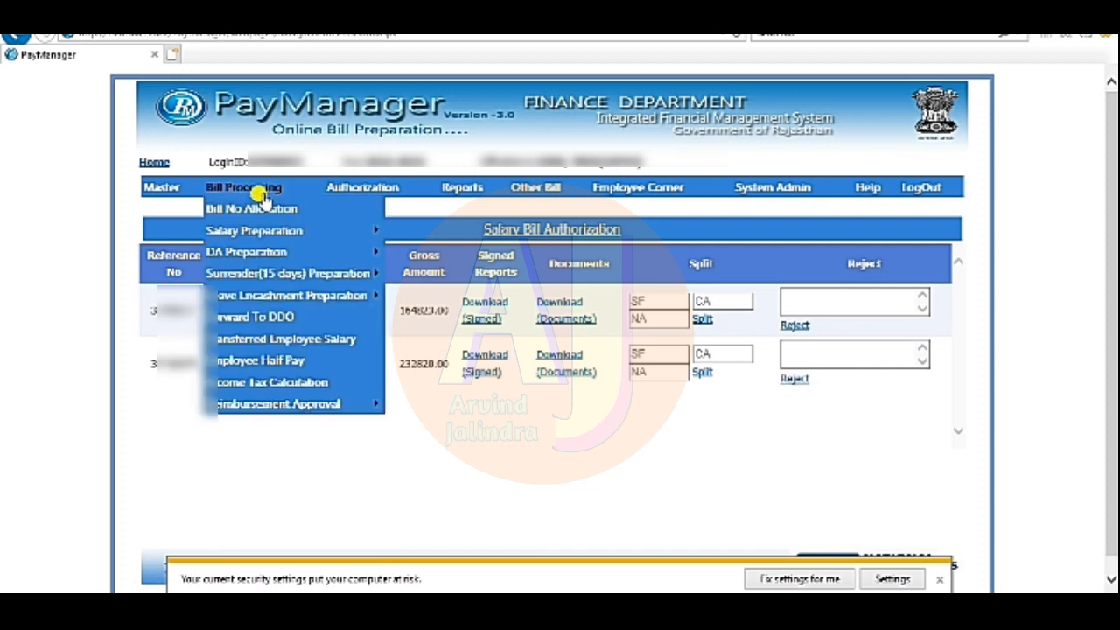
pyautogui.moveTo(289, 230)
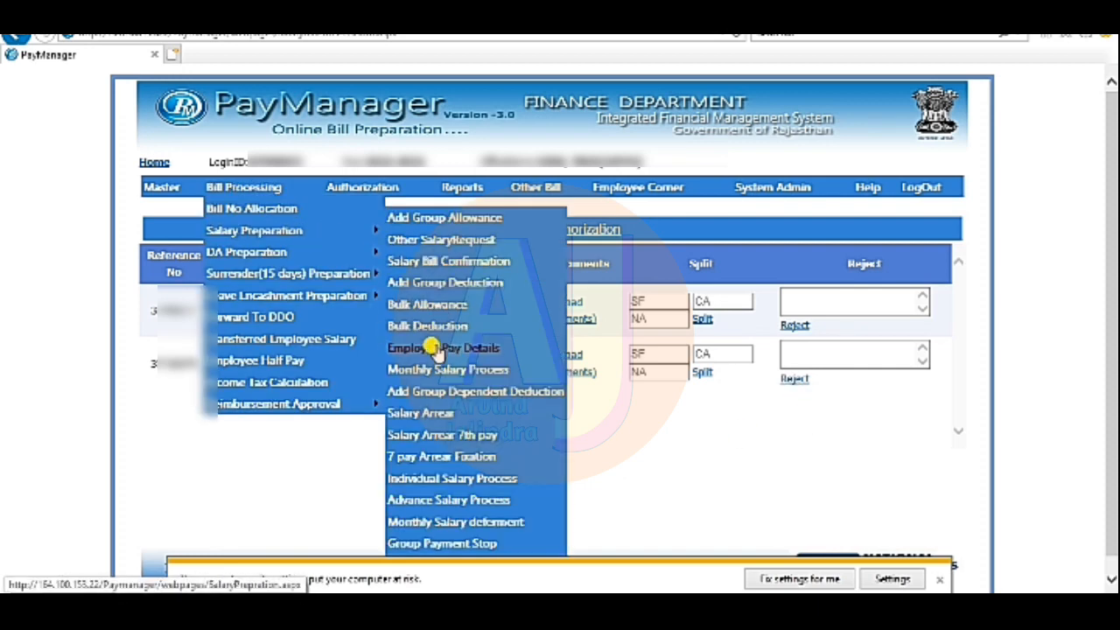